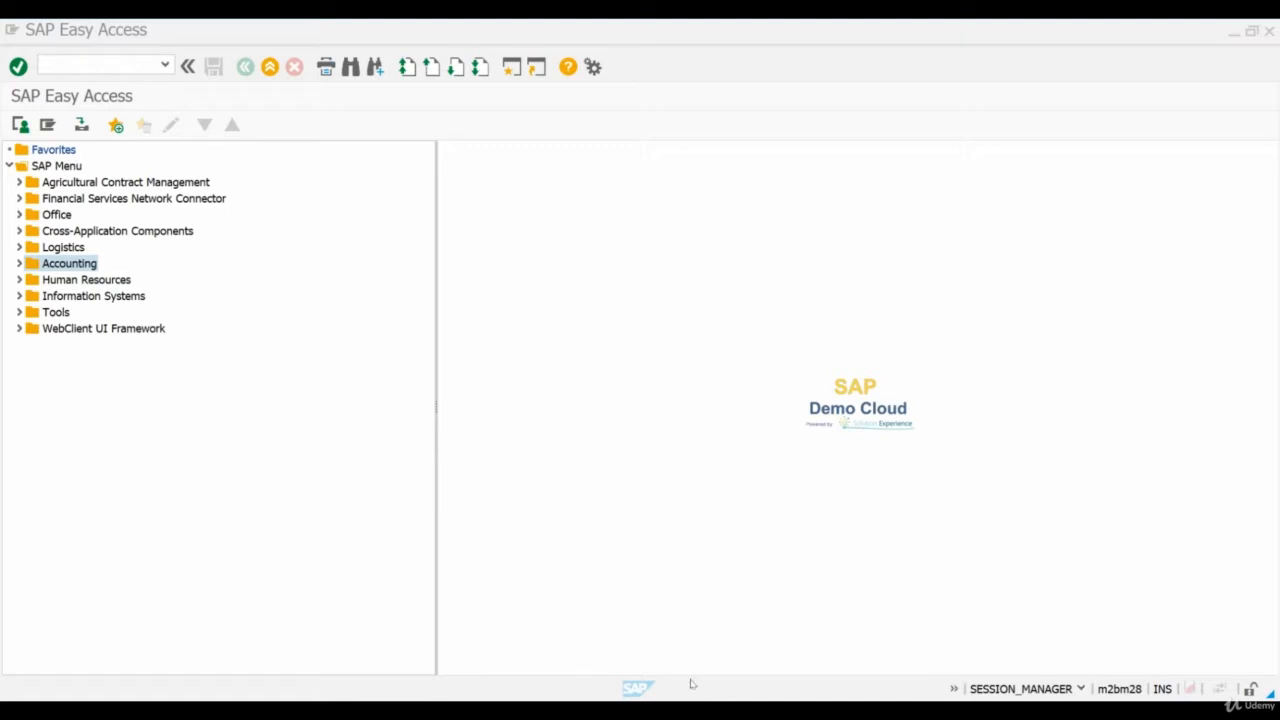
Open the Value Flow Monitor from the Actual Costing/Material Ledger information system's object list
{"action": "left_click", "coordinate": [20, 263]}
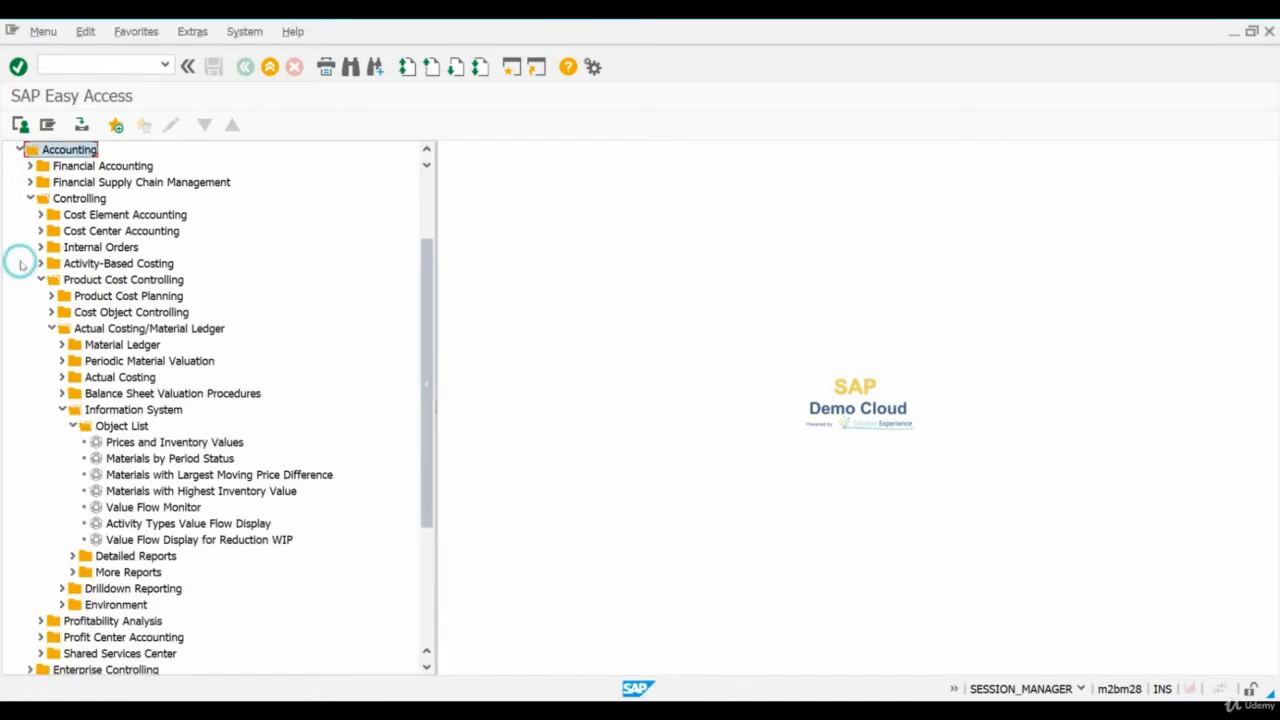
{"action": "left_click", "coordinate": [100, 283]}
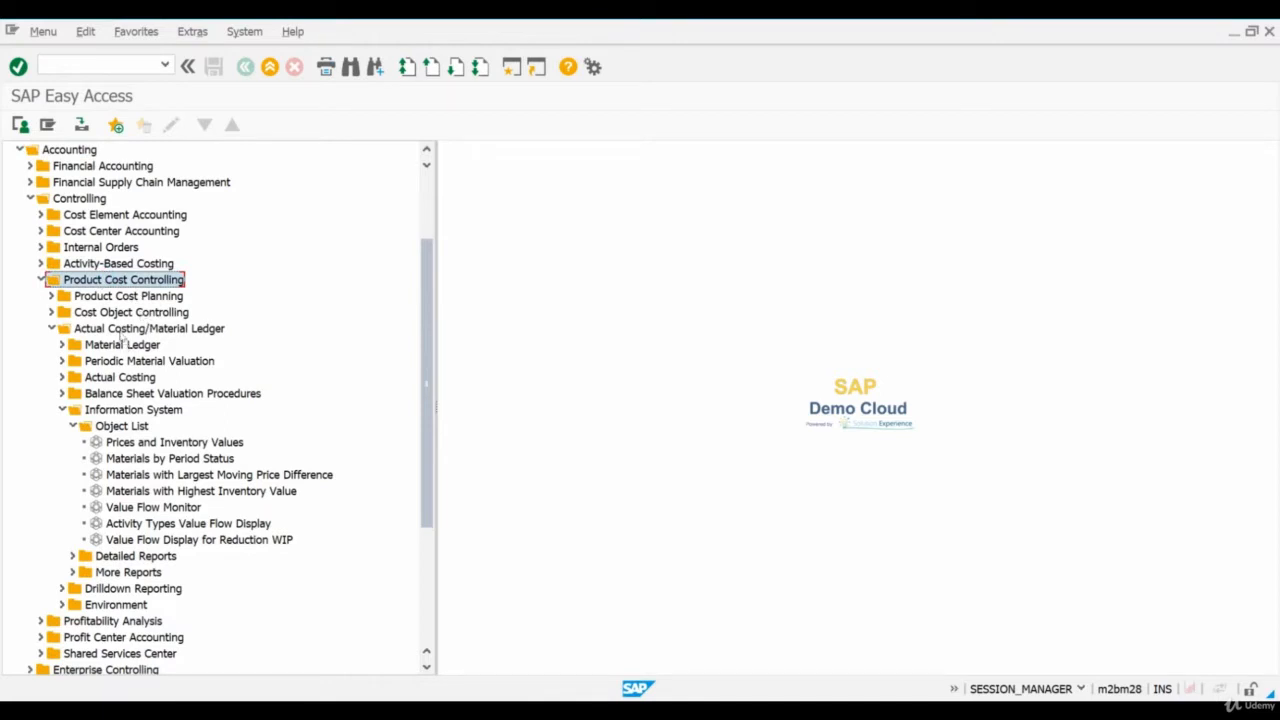
{"action": "left_click", "coordinate": [120, 329]}
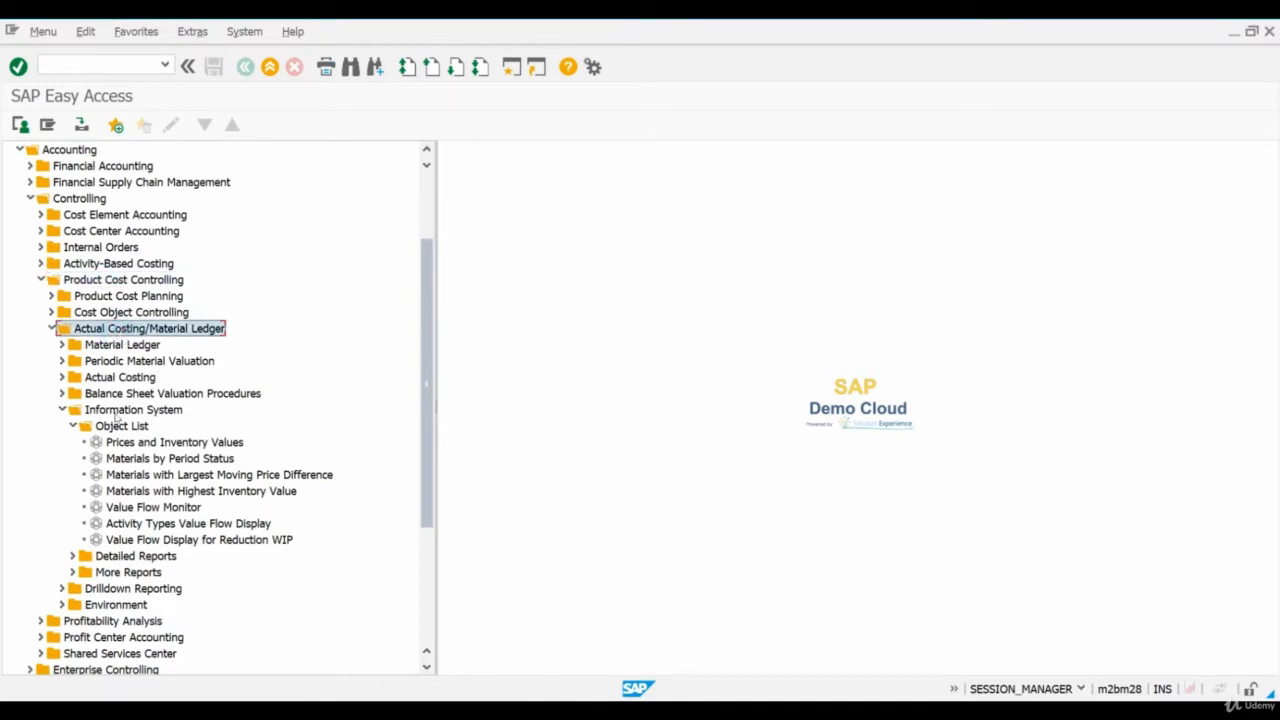
{"action": "left_click", "coordinate": [117, 411]}
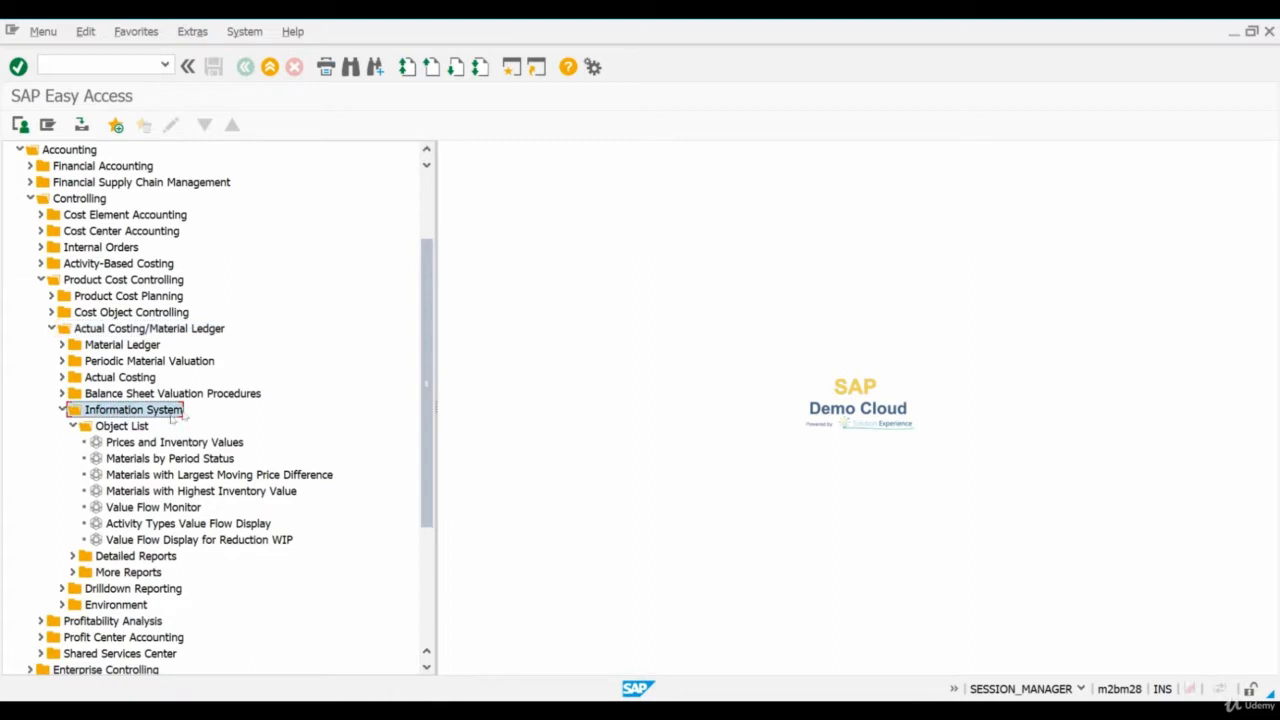
{"action": "left_click", "coordinate": [128, 508]}
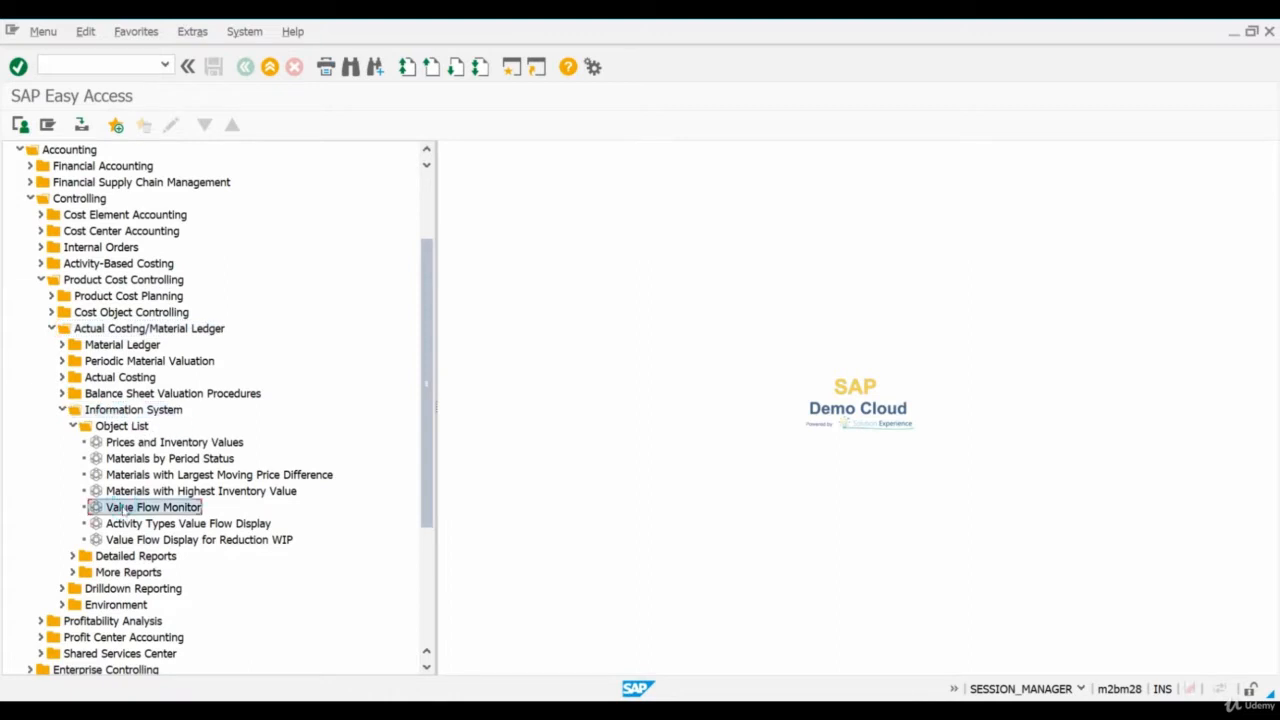
{"action": "double_click", "coordinate": [124, 508]}
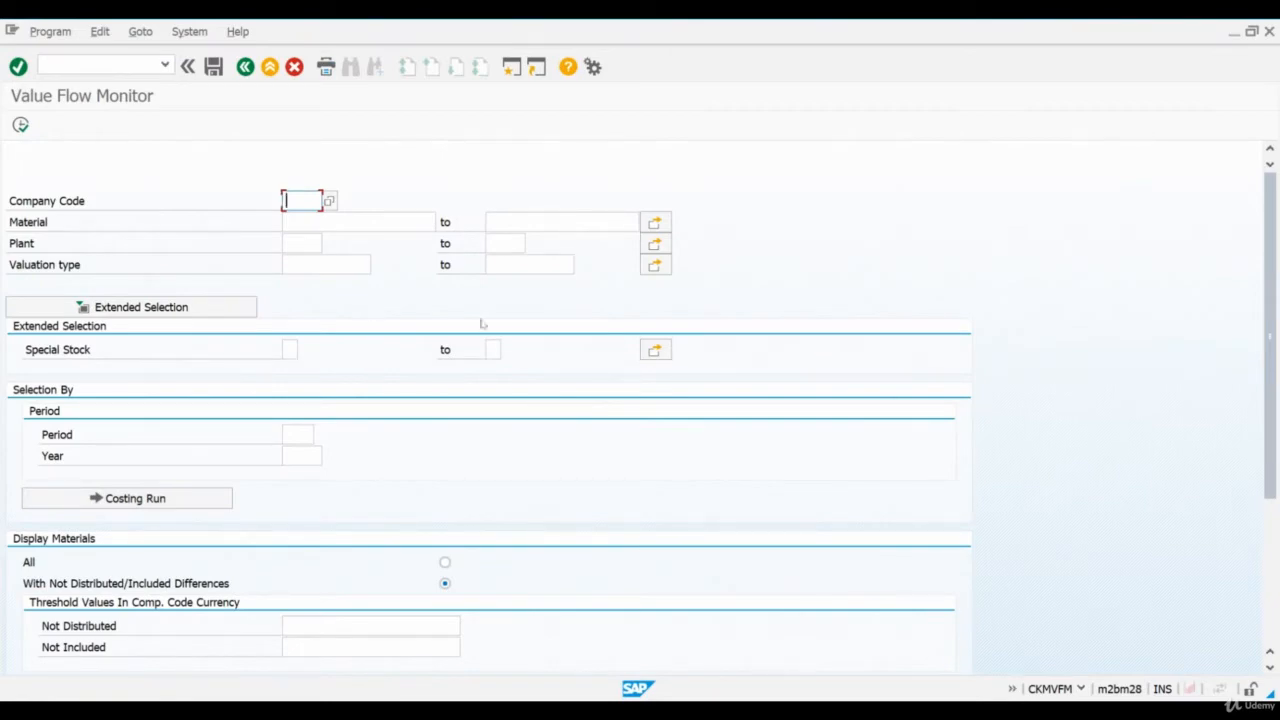
Name the database extract to be written PULP1
{"action": "scroll", "coordinate": [1264, 240], "scroll_direction": "down", "scroll_amount": 3}
{"action": "scroll", "coordinate": [1264, 470], "scroll_direction": "down", "scroll_amount": 2}
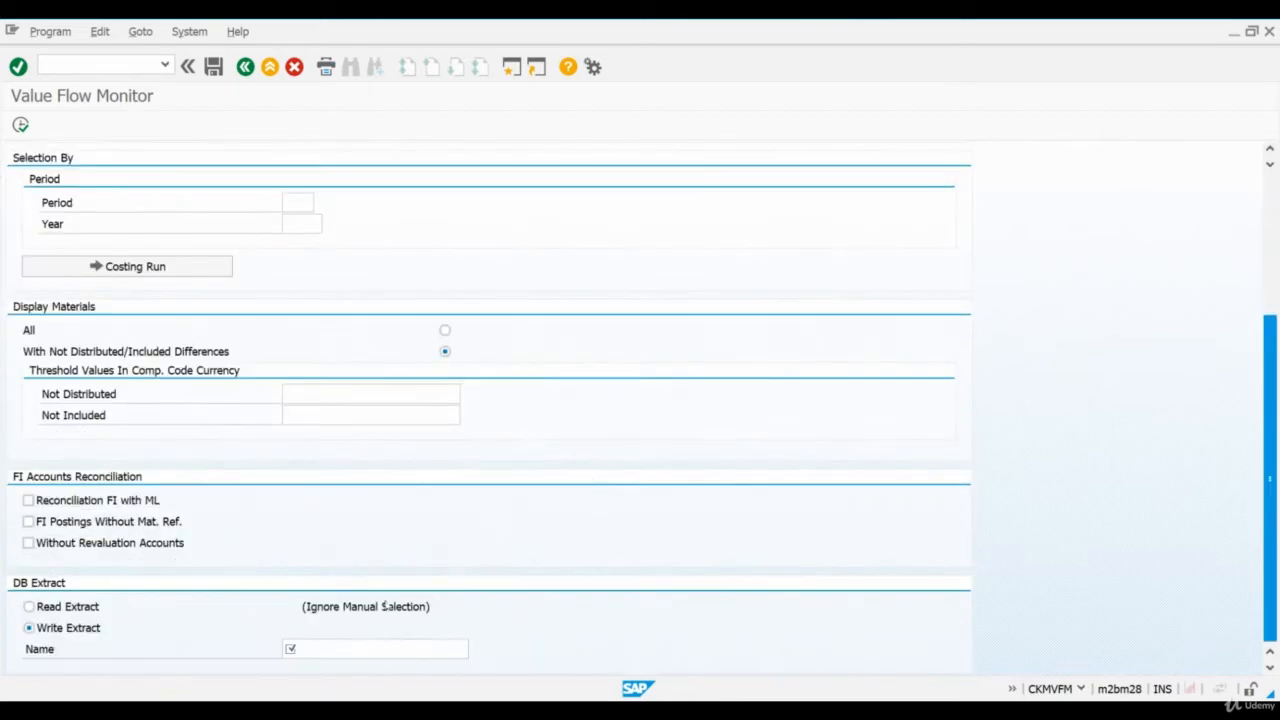
{"action": "left_click", "coordinate": [360, 648]}
{"action": "type", "text": "P"}
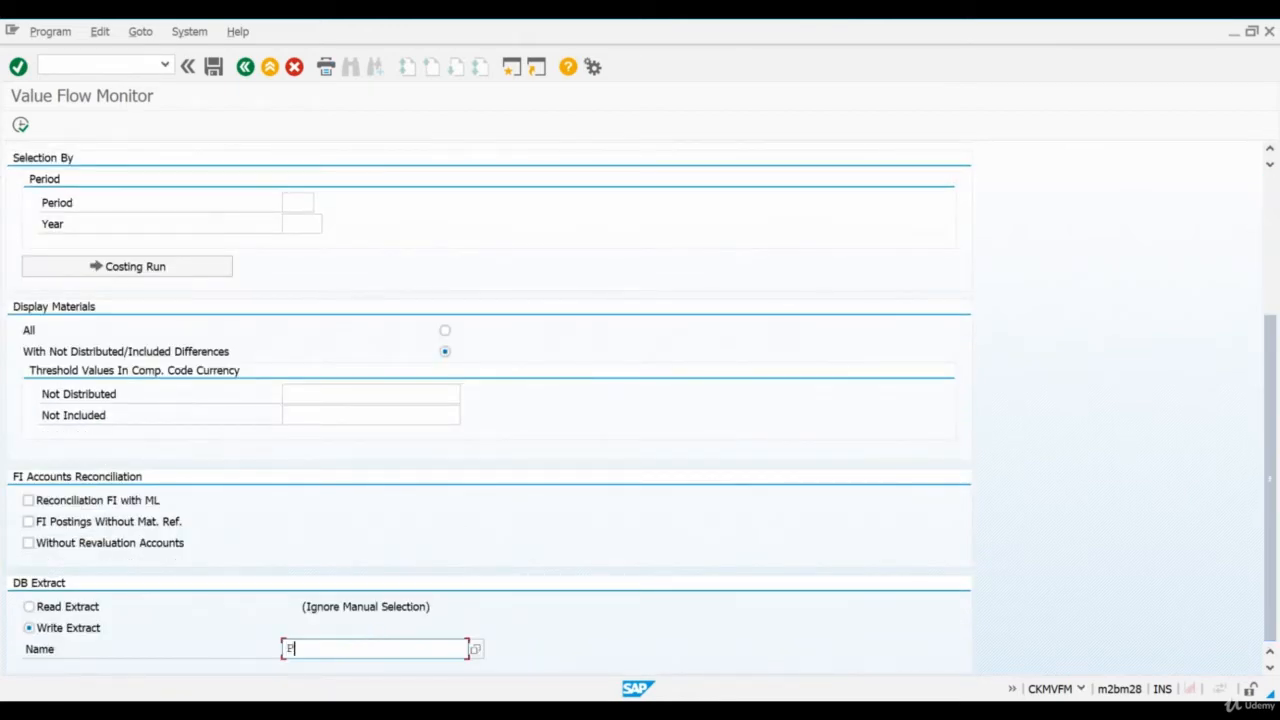
{"action": "type", "text": "ULP1"}
Set the Value Flow Monitor's company code to 2820
{"action": "scroll", "coordinate": [1274, 412], "scroll_direction": "up", "scroll_amount": 6}
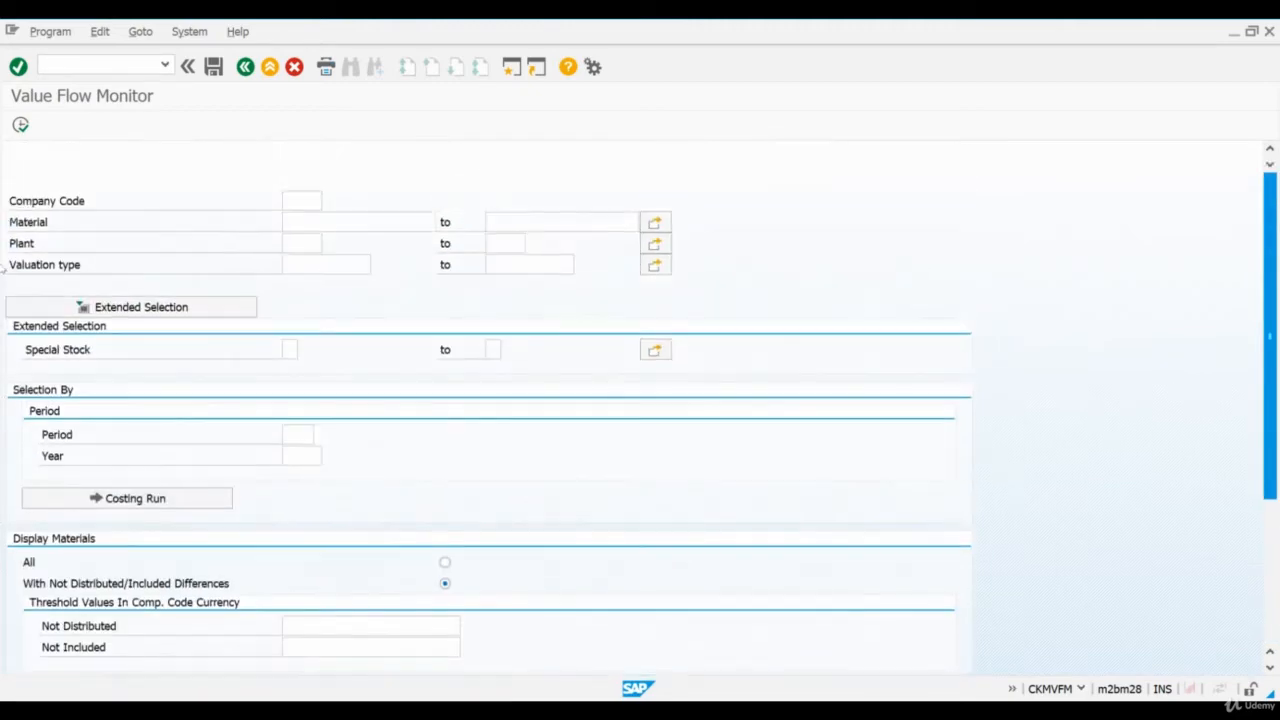
{"action": "left_click", "coordinate": [306, 200]}
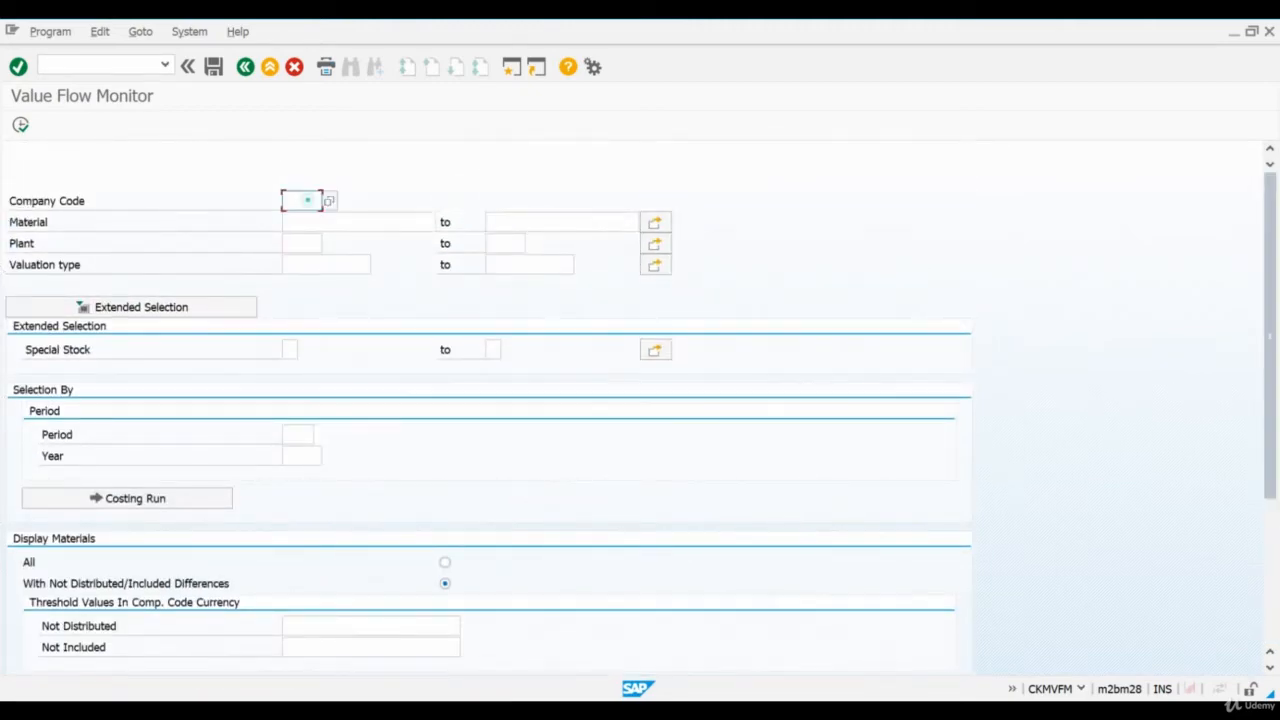
{"action": "type", "text": "2"}
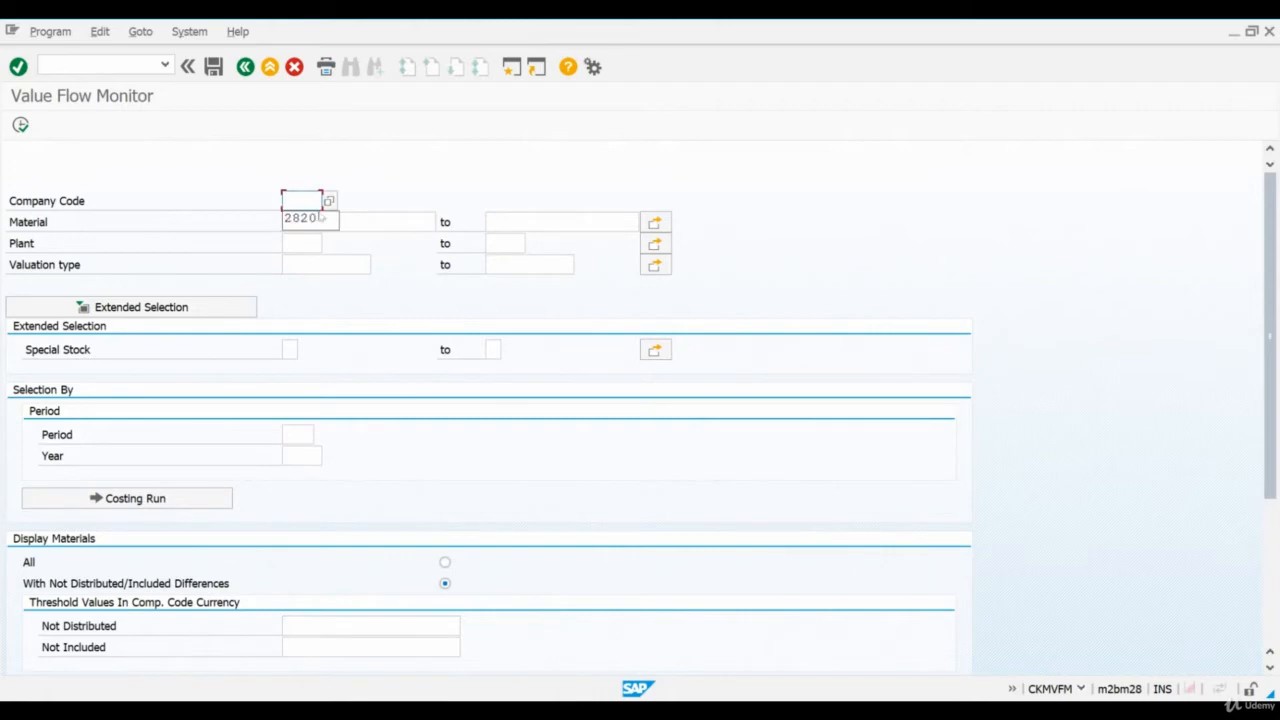
{"action": "left_click", "coordinate": [320, 217]}
Restrict the material selection to the single values 50065990, RAW001, RAW002 and RAW003
{"action": "left_click", "coordinate": [346, 221]}
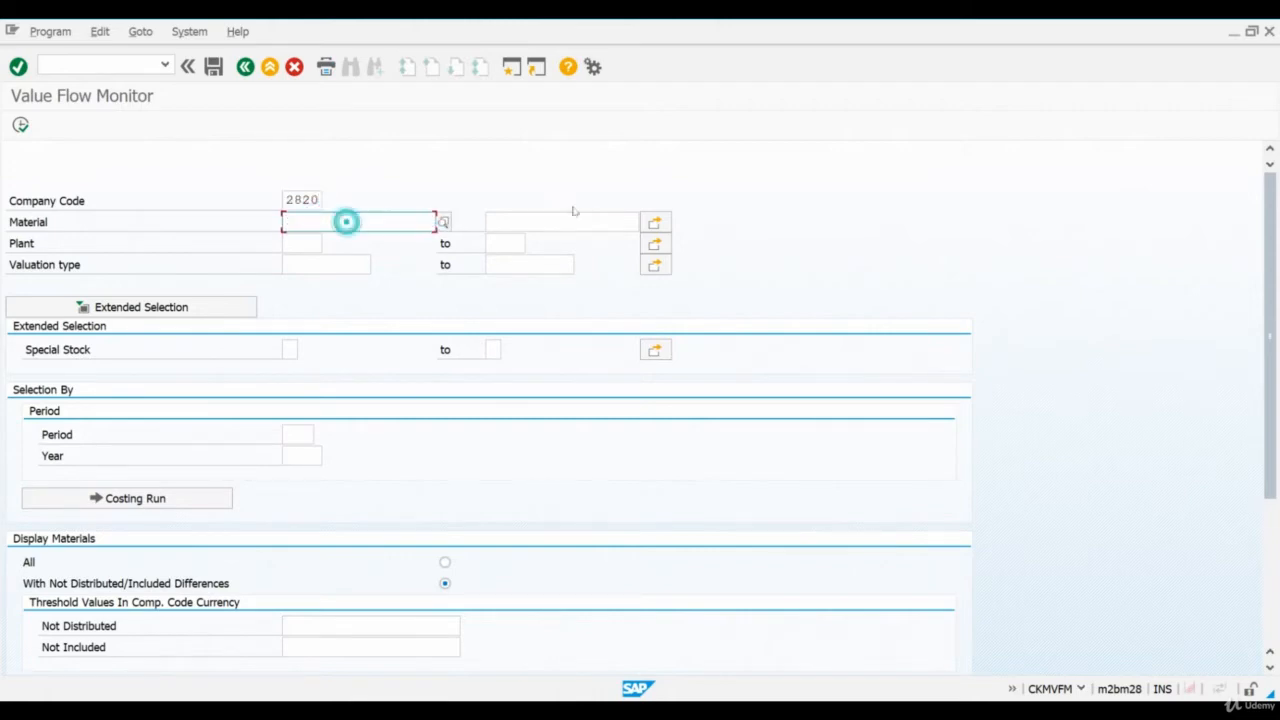
{"action": "left_click", "coordinate": [654, 222]}
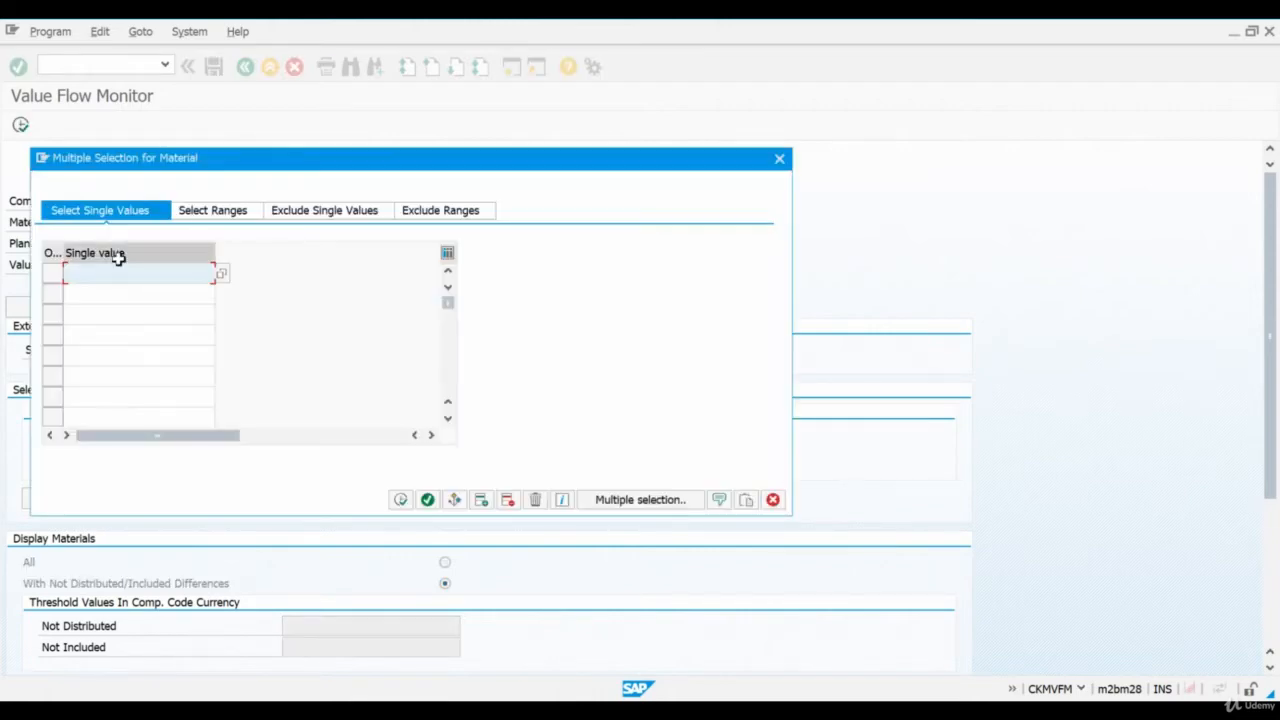
{"action": "left_click", "coordinate": [123, 271]}
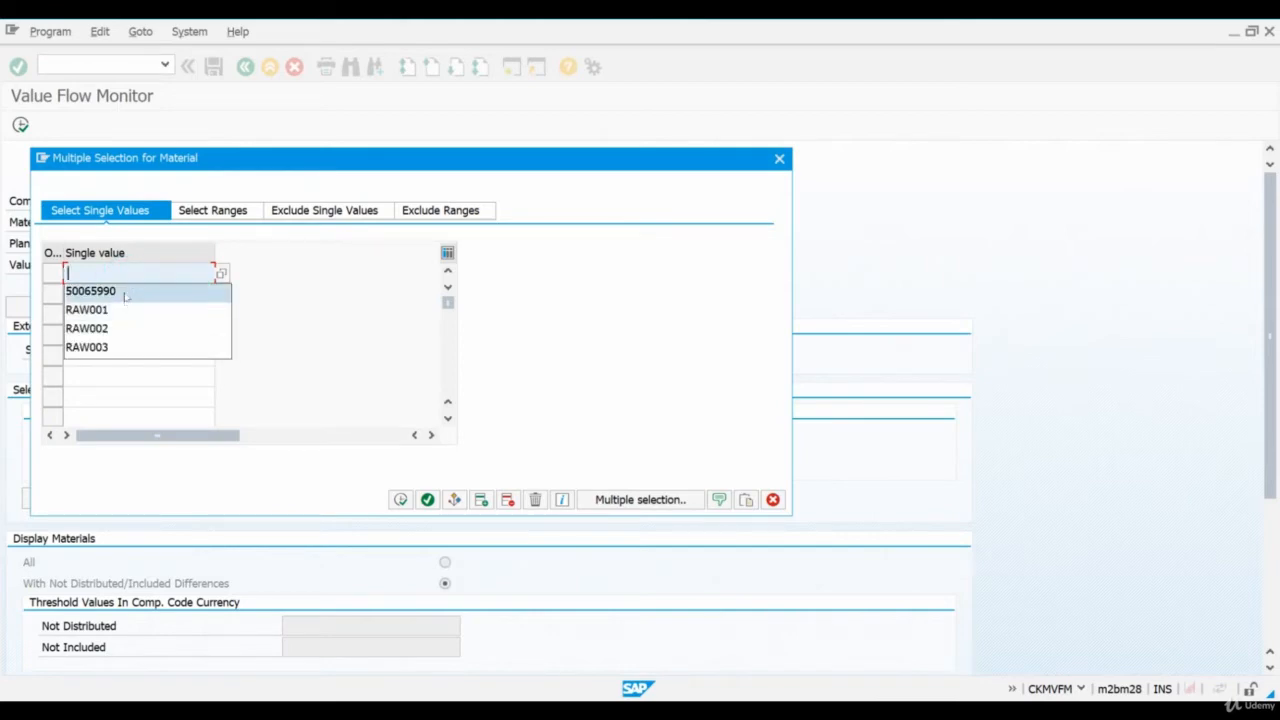
{"action": "left_click", "coordinate": [122, 292]}
{"action": "left_click", "coordinate": [113, 318]}
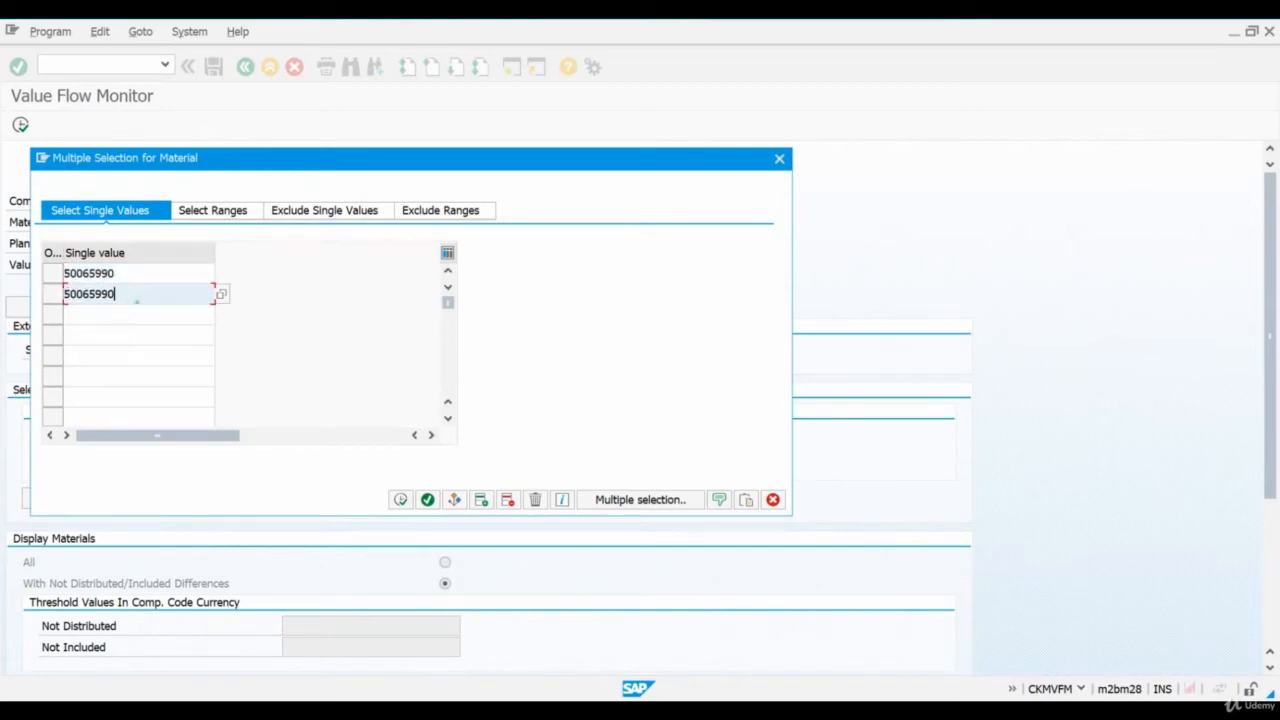
{"action": "double_click", "coordinate": [136, 298]}
{"action": "left_click", "coordinate": [121, 330]}
{"action": "left_click", "coordinate": [110, 314]}
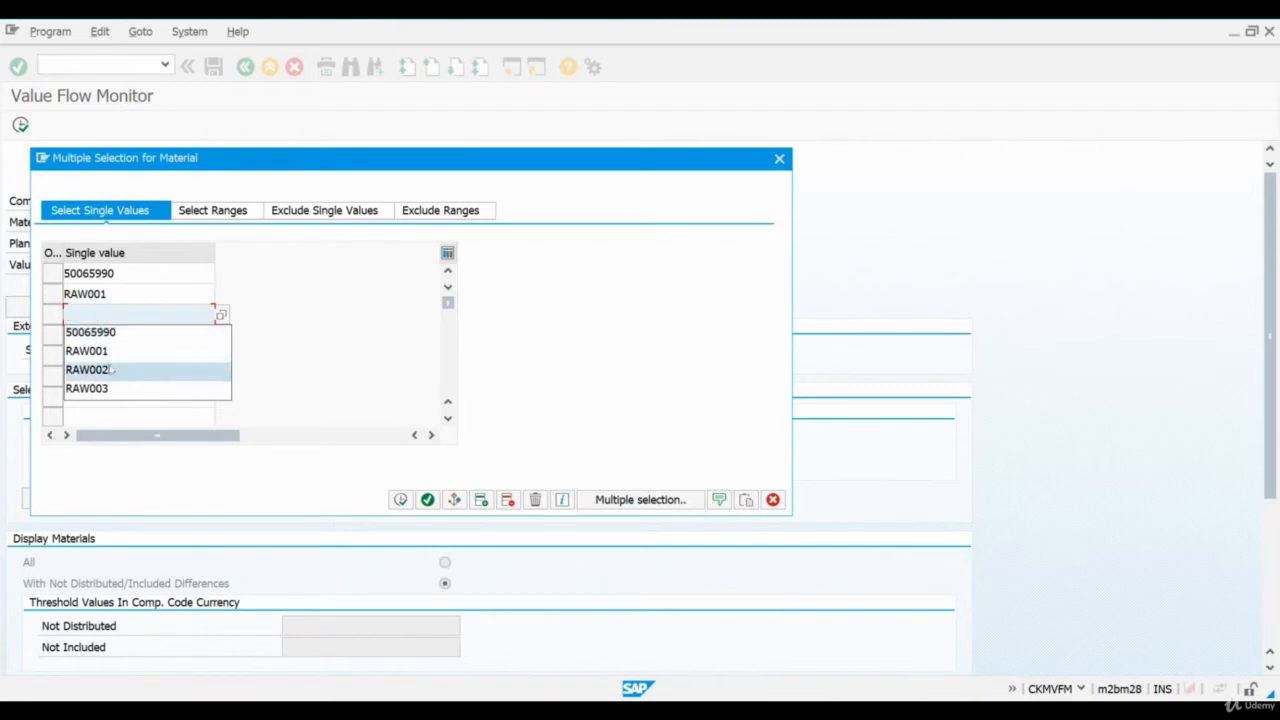
{"action": "left_click", "coordinate": [109, 368]}
{"action": "left_click", "coordinate": [110, 333]}
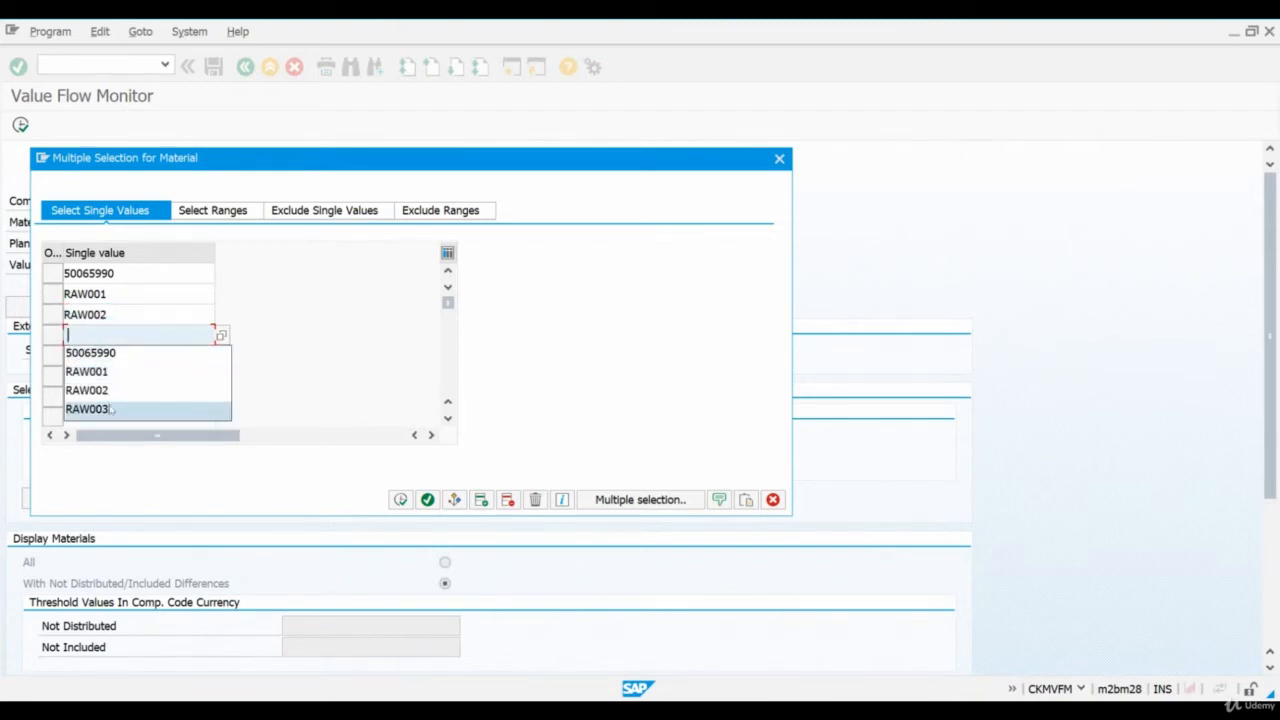
{"action": "left_click", "coordinate": [109, 407]}
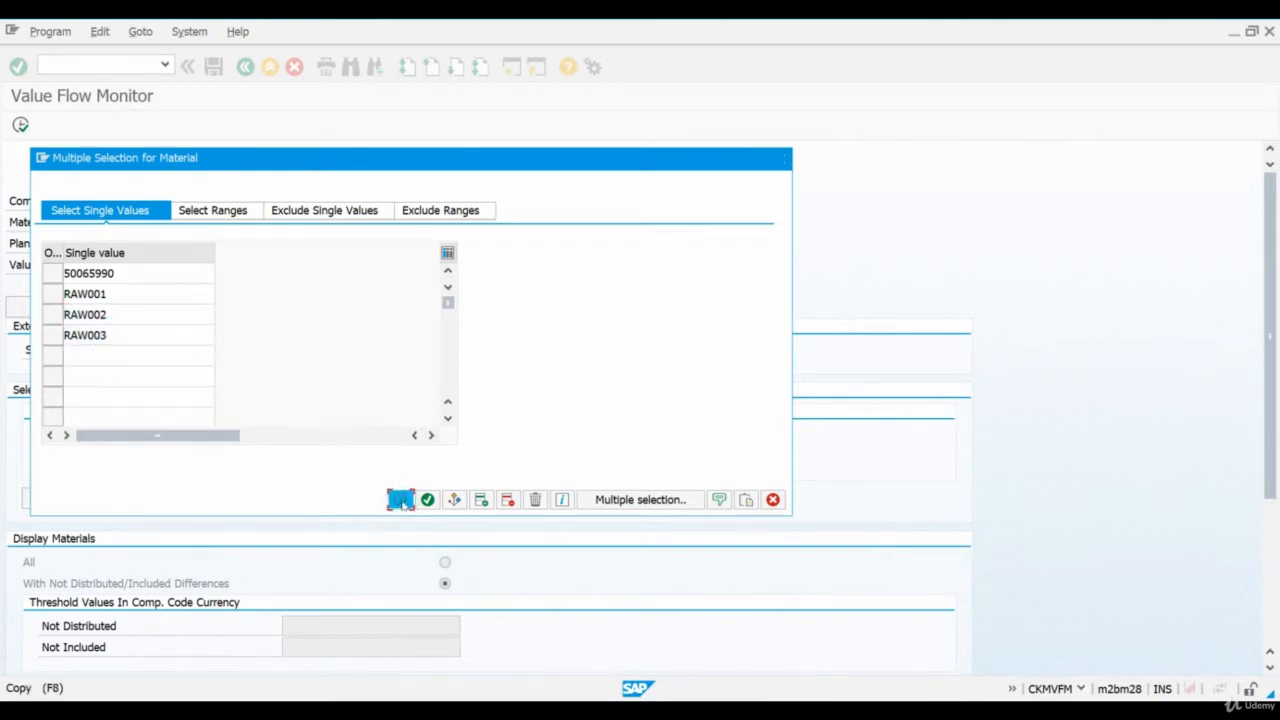
{"action": "left_click", "coordinate": [400, 500]}
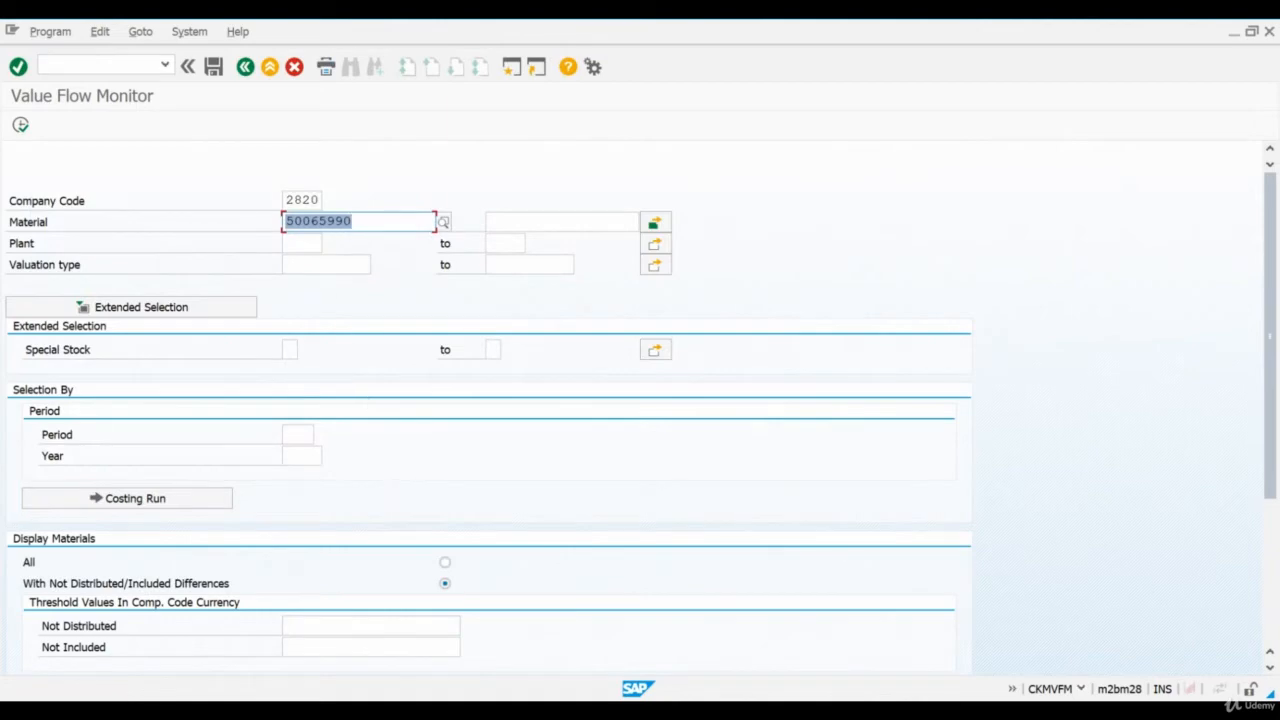
Copy the company code 2820 into the Plant selection
{"action": "left_click_drag", "start_coordinate": [320, 200], "coordinate": [277, 198]}
{"action": "left_click", "coordinate": [319, 201]}
{"action": "left_click", "coordinate": [300, 244]}
{"action": "key", "text": "ctrl+v"}
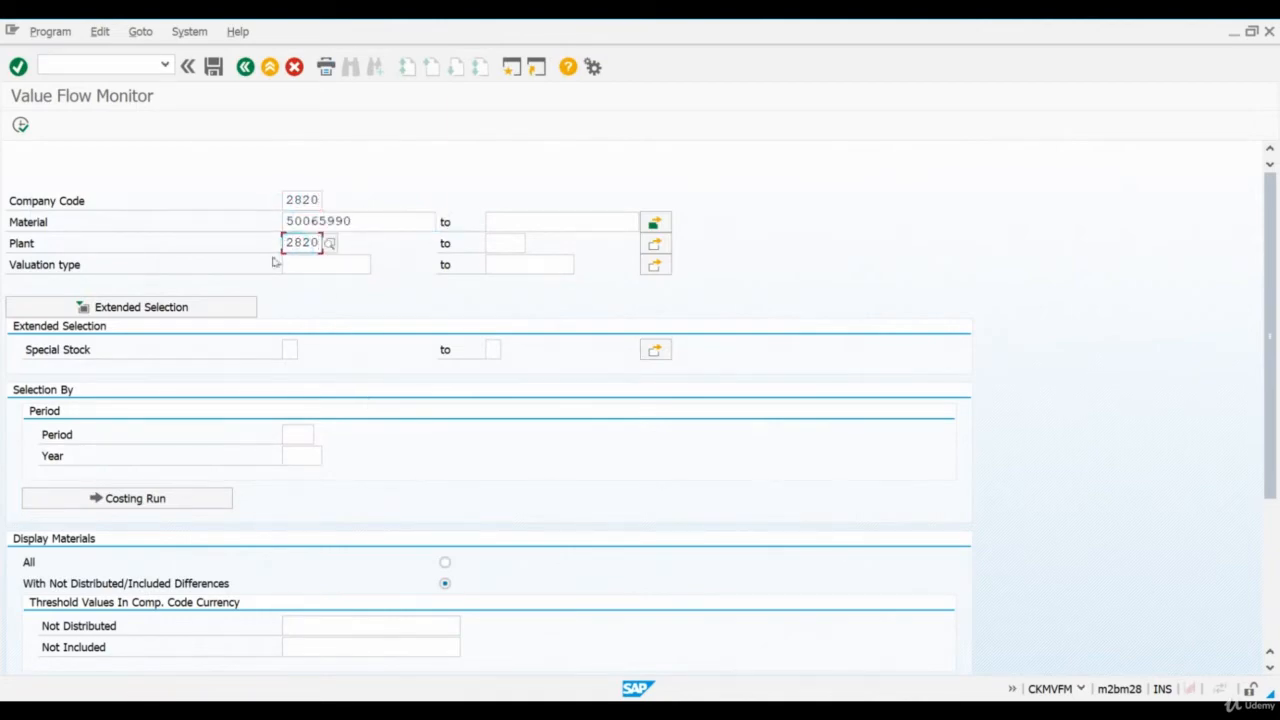
Set the selection period to 3 and the year to 2019
{"action": "left_click", "coordinate": [298, 437]}
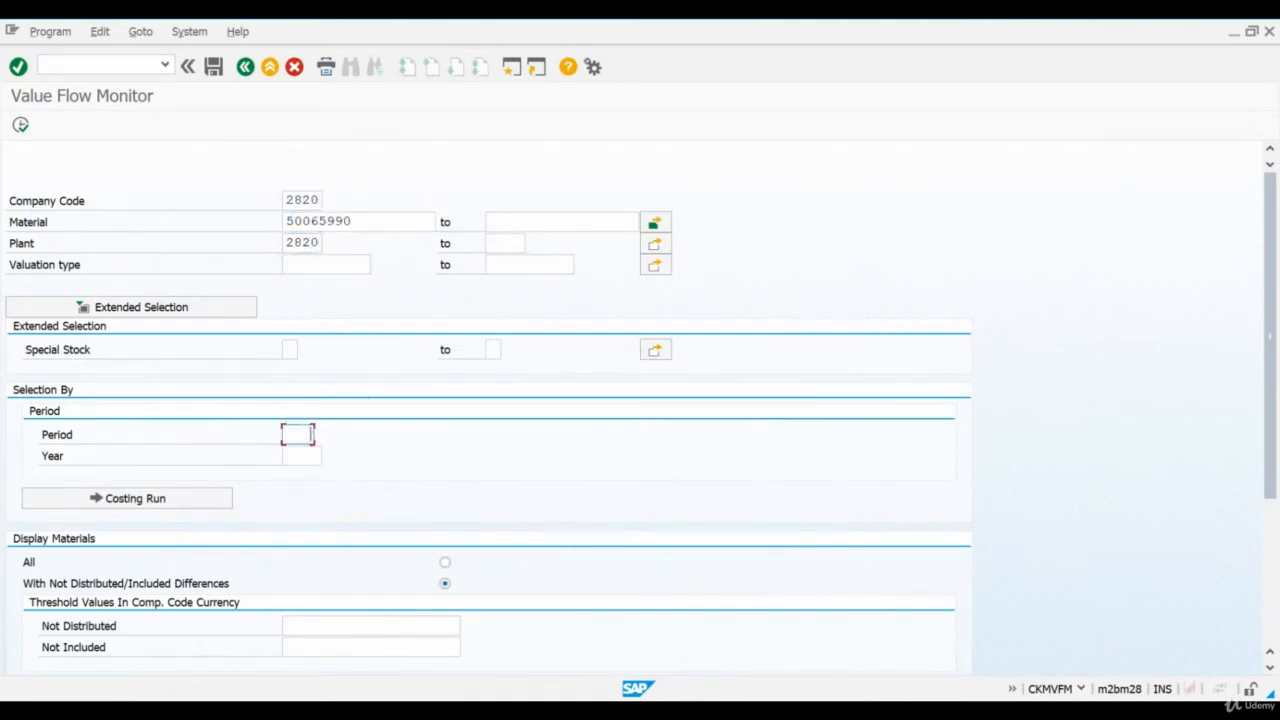
{"action": "type", "text": "3"}
{"action": "left_click", "coordinate": [294, 455]}
{"action": "key", "text": "Tab"}
{"action": "type", "text": "2019"}
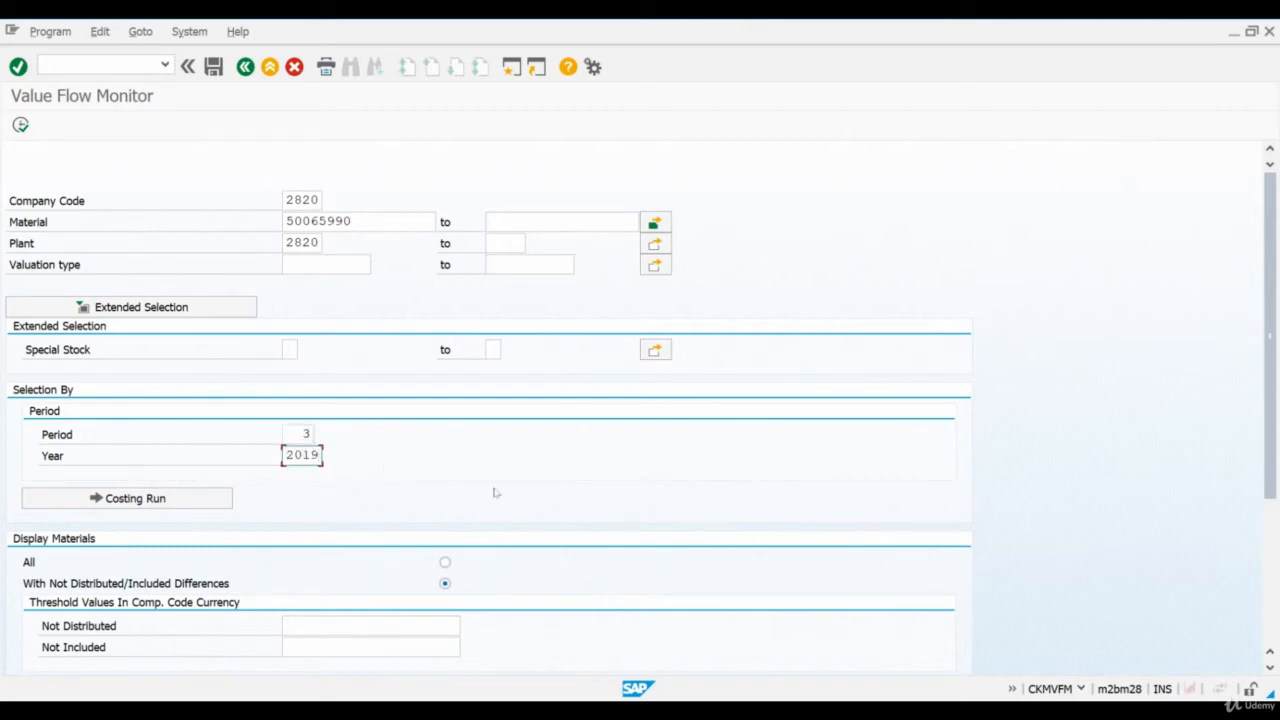
Choose to display all materials and run the Value Flow Monitor report
{"action": "left_click", "coordinate": [445, 562]}
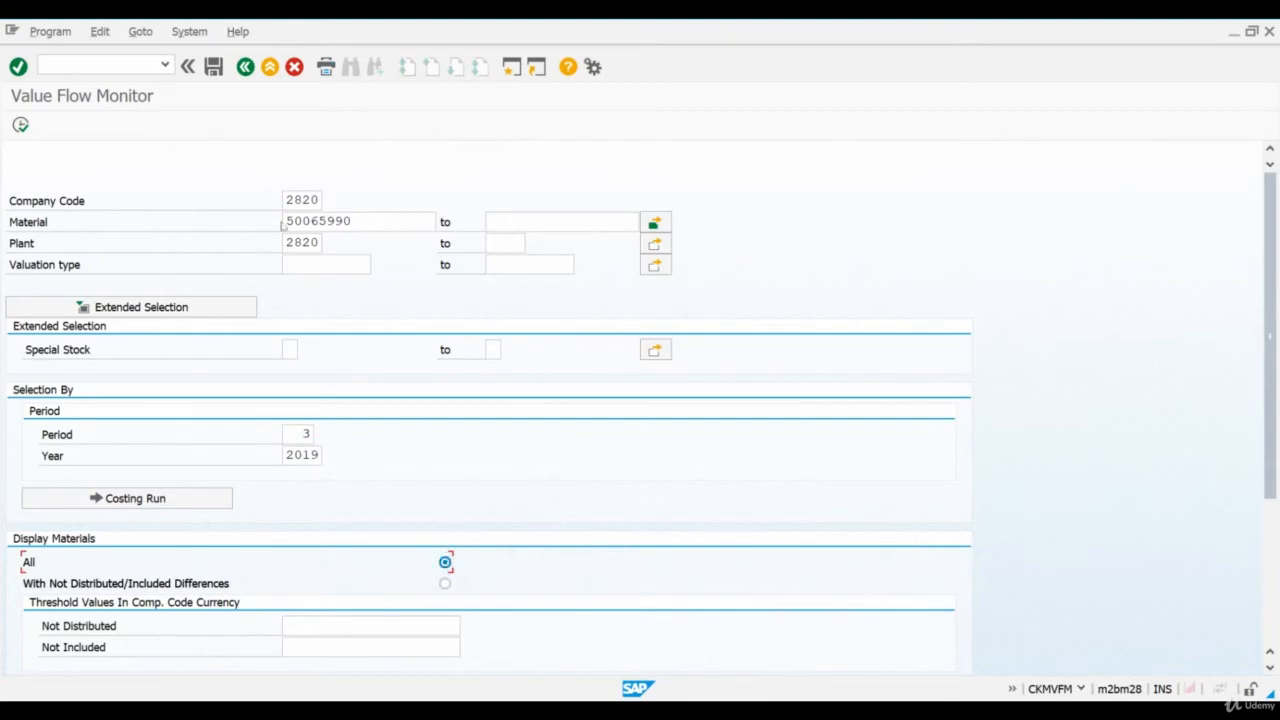
{"action": "left_click", "coordinate": [21, 125]}
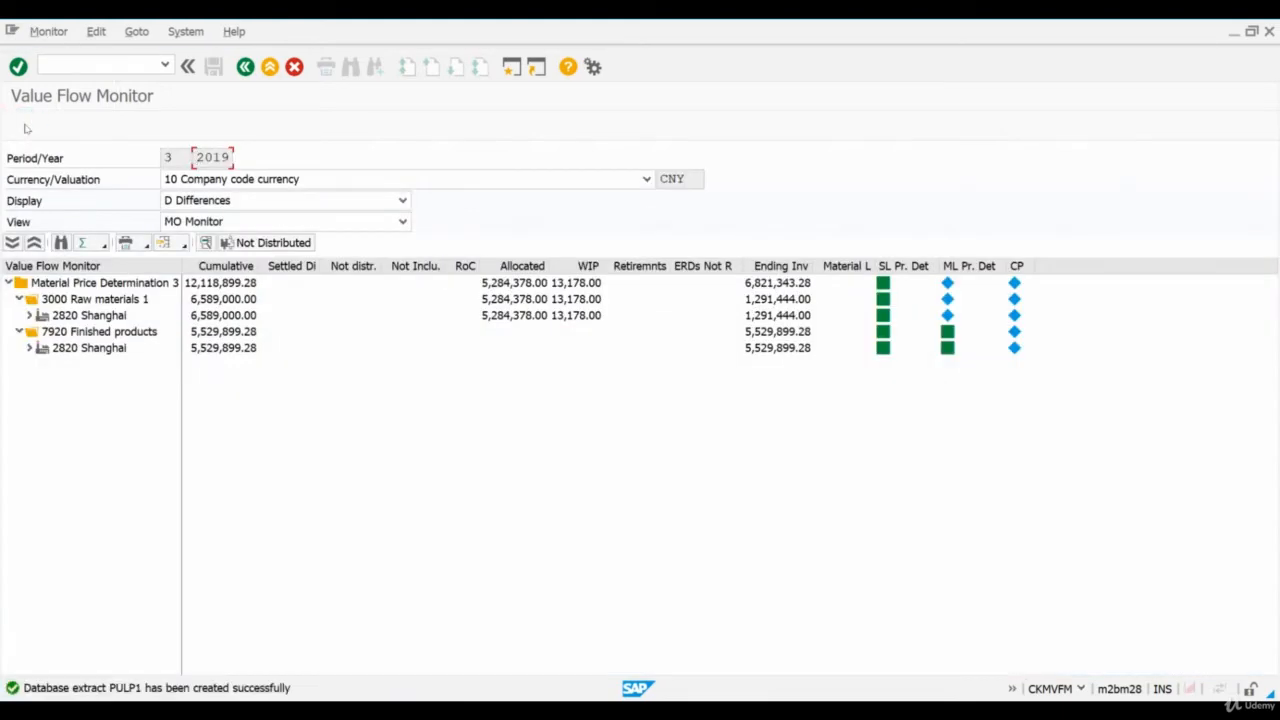
Examine the raw materials and finished products nodes and the cumulative and not-included difference columns
{"action": "left_click", "coordinate": [100, 300]}
{"action": "left_click", "coordinate": [99, 332]}
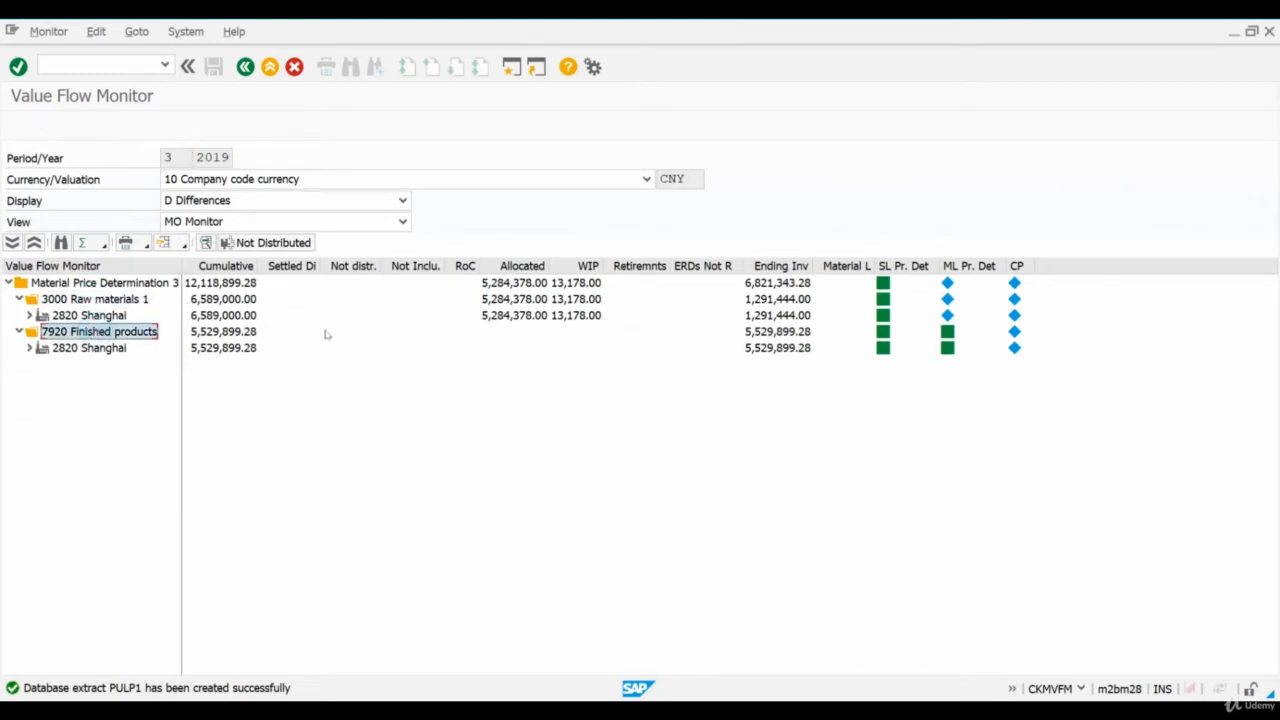
{"action": "left_click", "coordinate": [236, 266]}
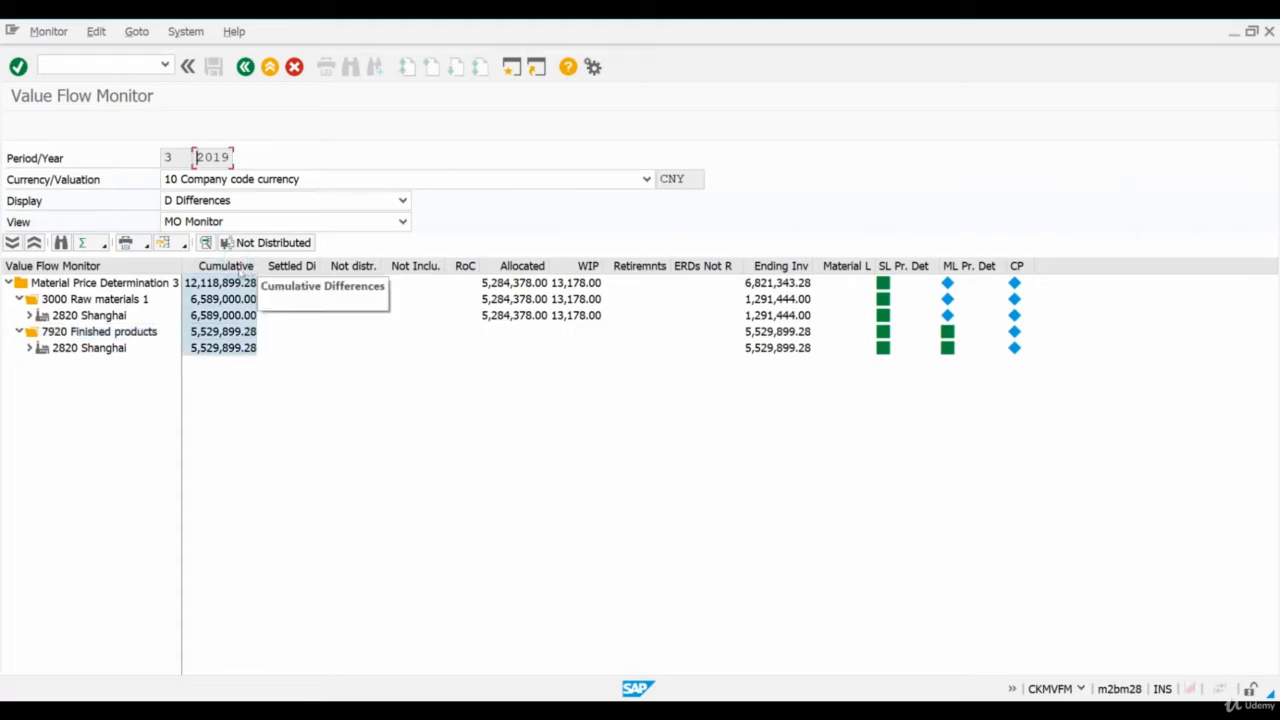
{"action": "left_click", "coordinate": [432, 266]}
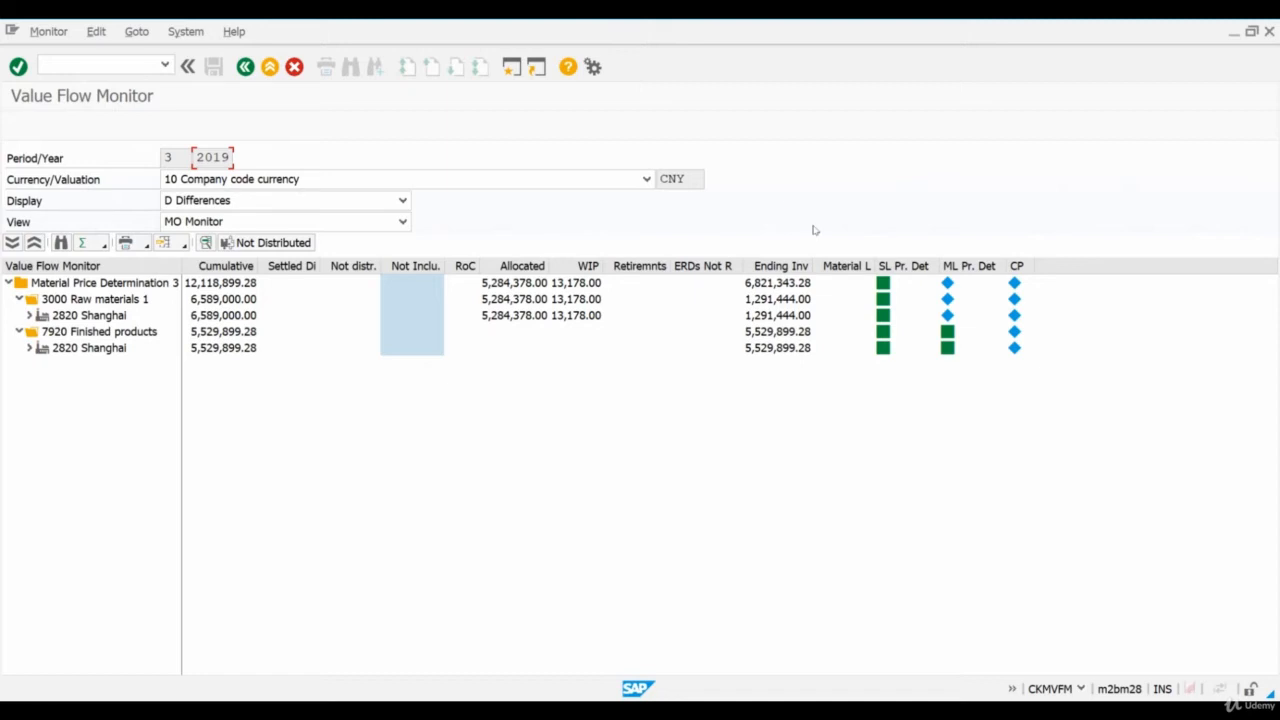
Go to transaction MMPV for closing the material master period
{"action": "left_click", "coordinate": [84, 60]}
{"action": "type", "text": "/nmmpv"}
{"action": "key", "text": "Return"}
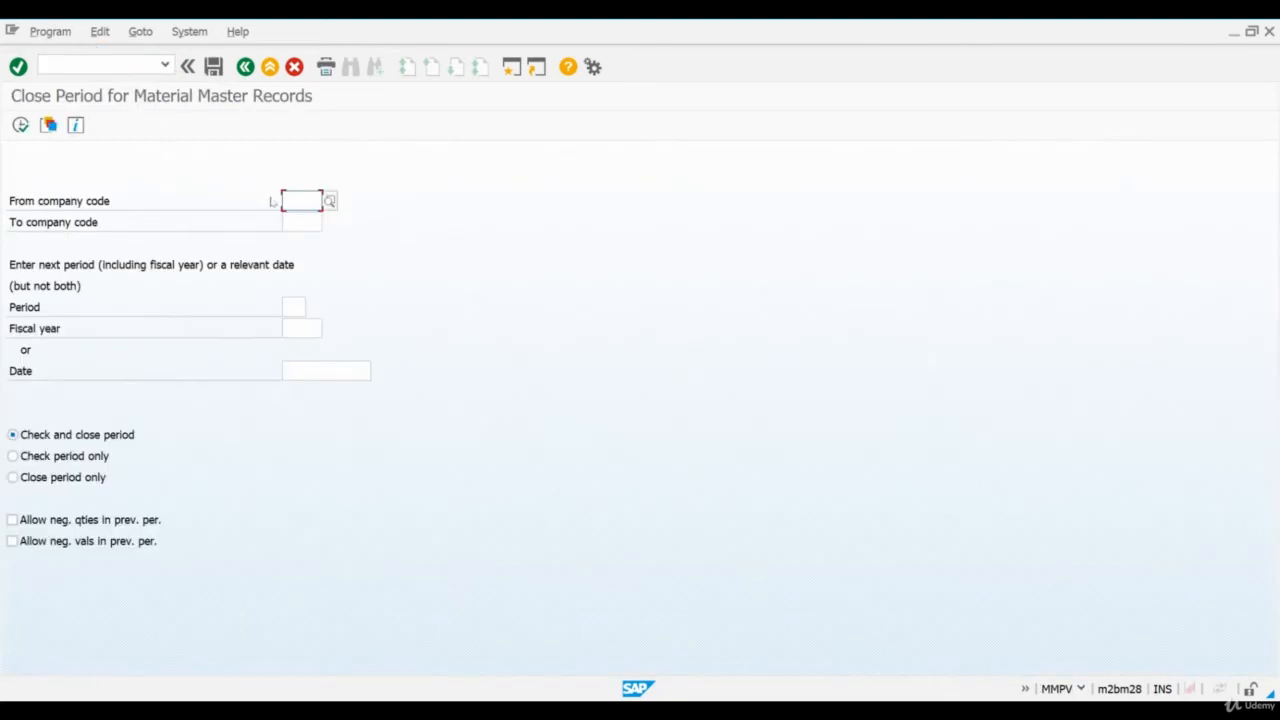
Run the check and close of the material master period for company code 2820 in fiscal year 2019
{"action": "left_click", "coordinate": [296, 201]}
{"action": "left_click", "coordinate": [310, 217]}
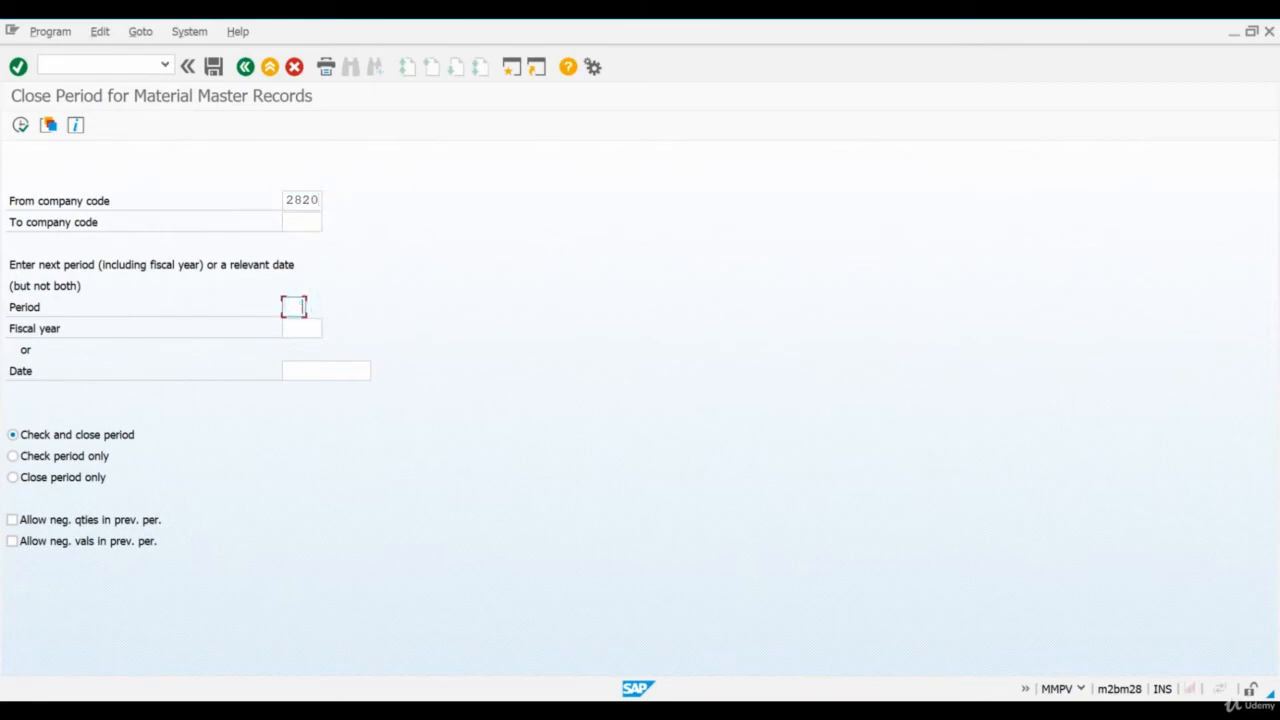
{"action": "key", "text": "Tab"}
{"action": "type", "text": "2019"}
{"action": "key", "text": "Return"}
{"action": "left_click", "coordinate": [20, 124]}
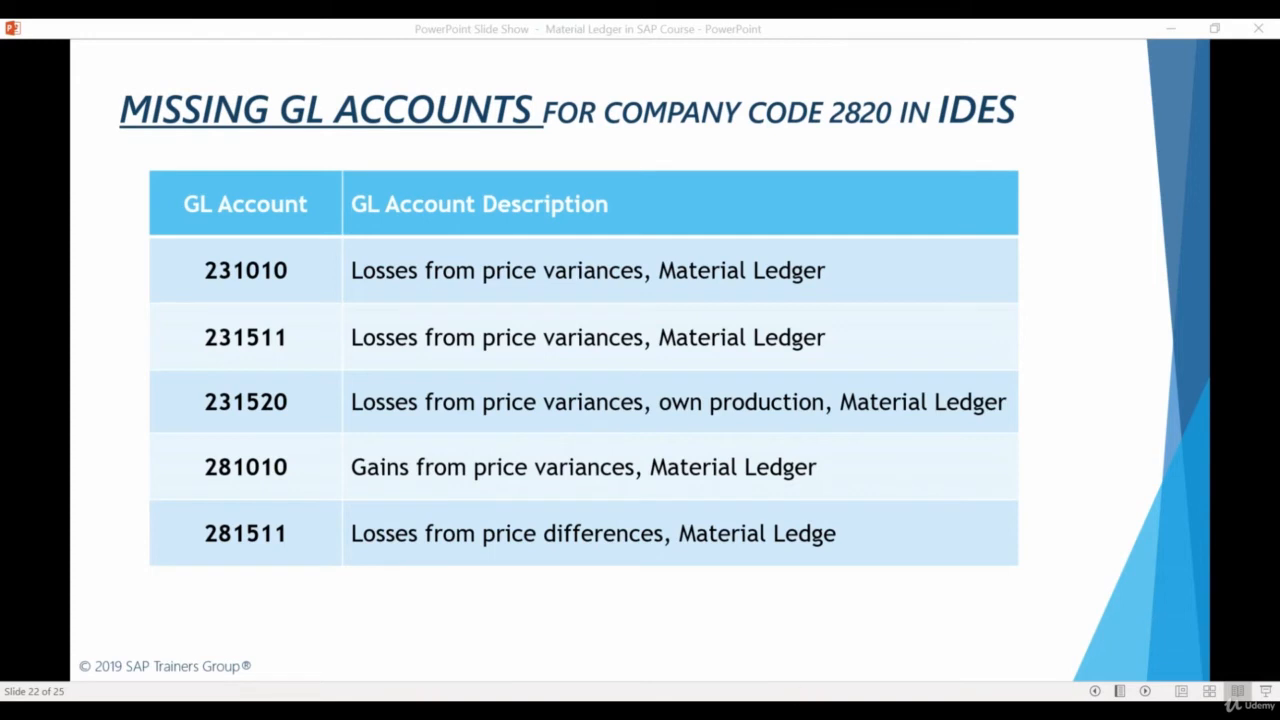
Switch from the slide show to SAP Easy Access and start transaction FS00 for central G/L account editing
{"action": "mouse_move", "coordinate": [648, 701]}
{"action": "left_click", "coordinate": [660, 668]}
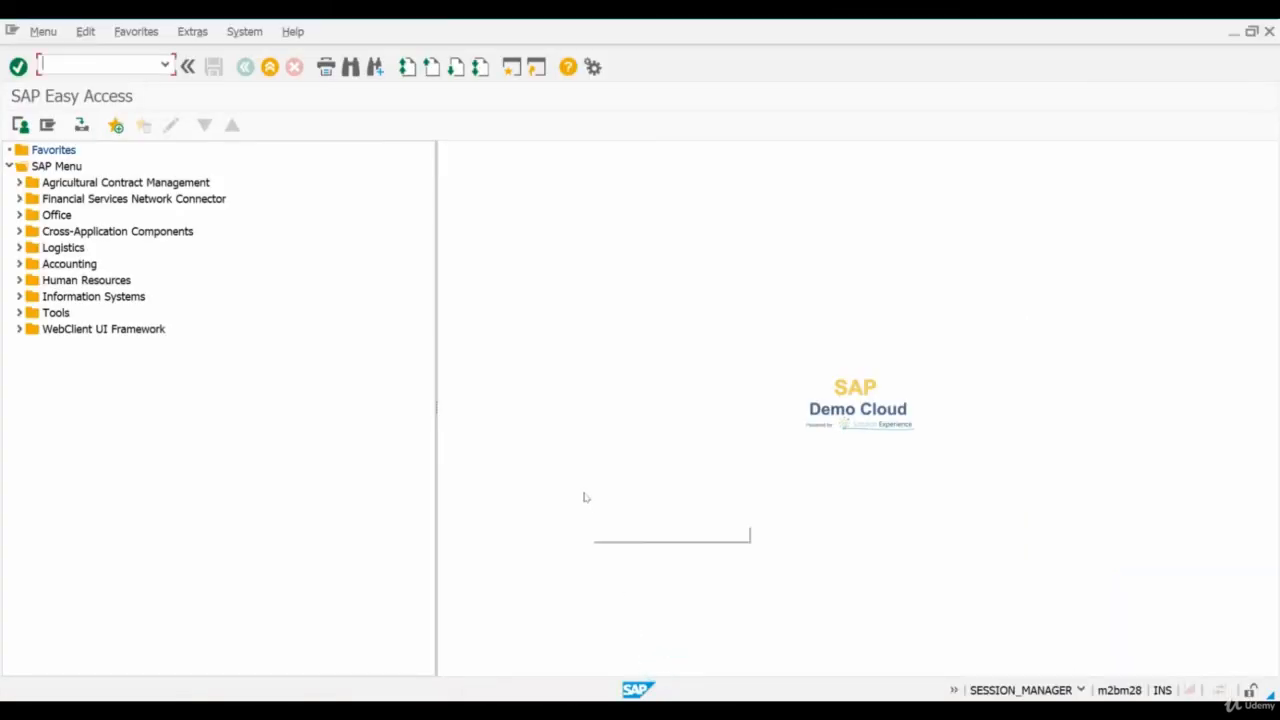
{"action": "type", "text": "fs00"}
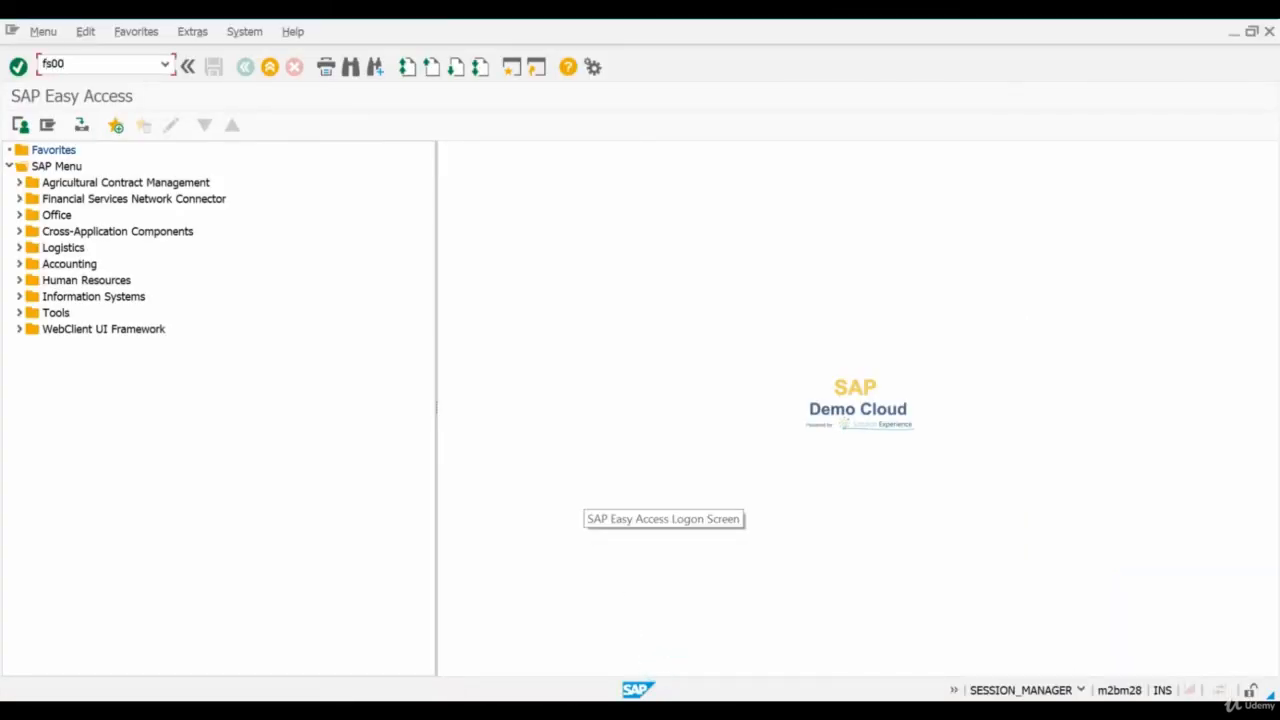
{"action": "key", "text": "Return"}
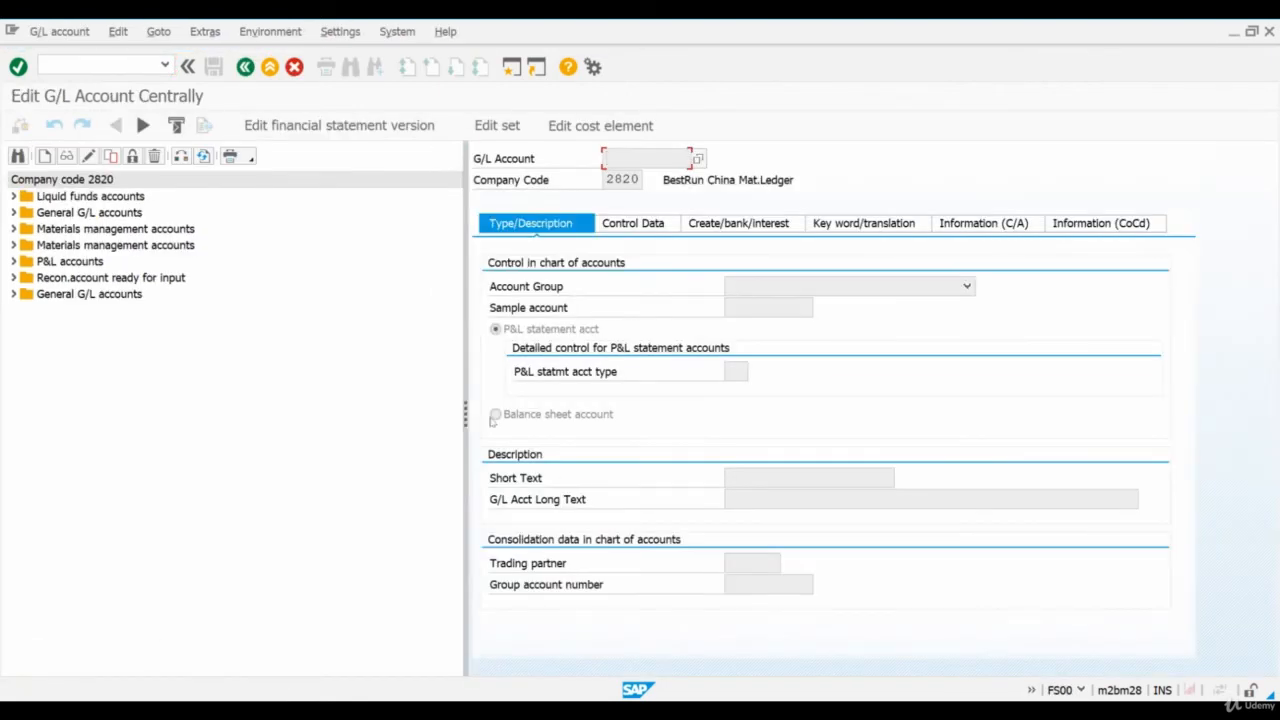
Change the company code of the G/L account list to 0001
{"action": "left_click", "coordinate": [181, 157]}
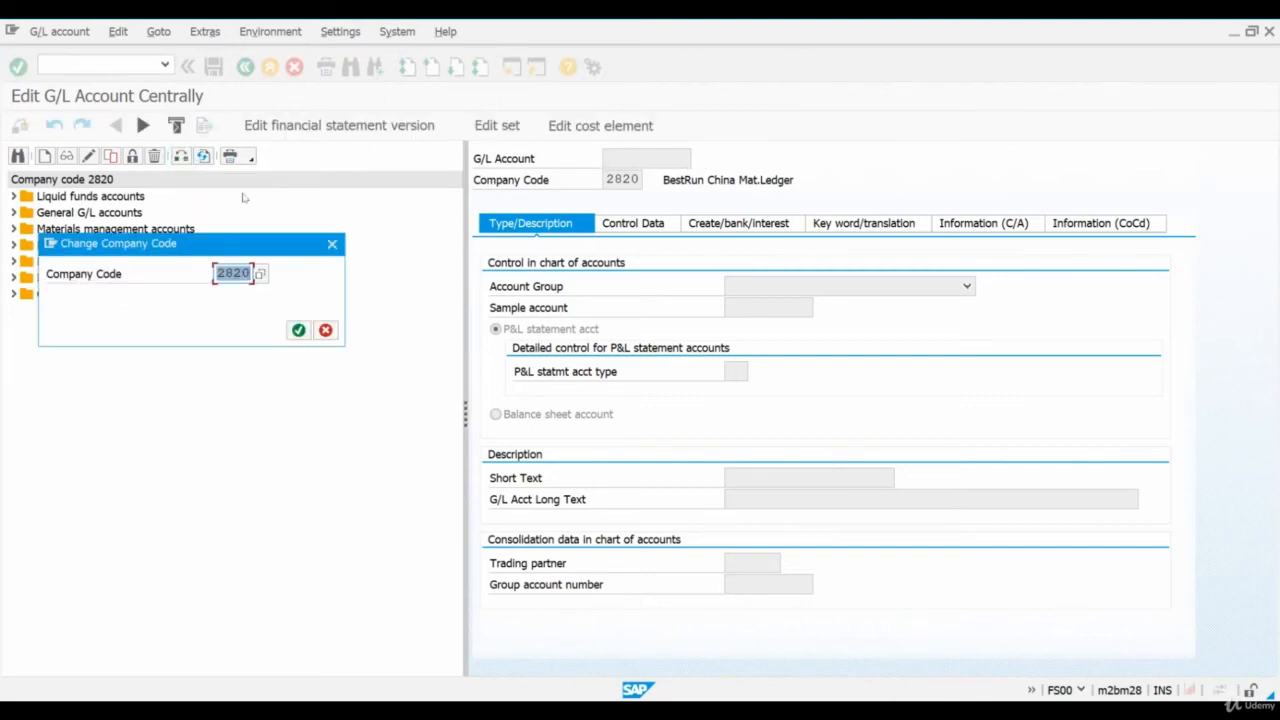
{"action": "type", "text": "0001"}
{"action": "key", "text": "Return"}
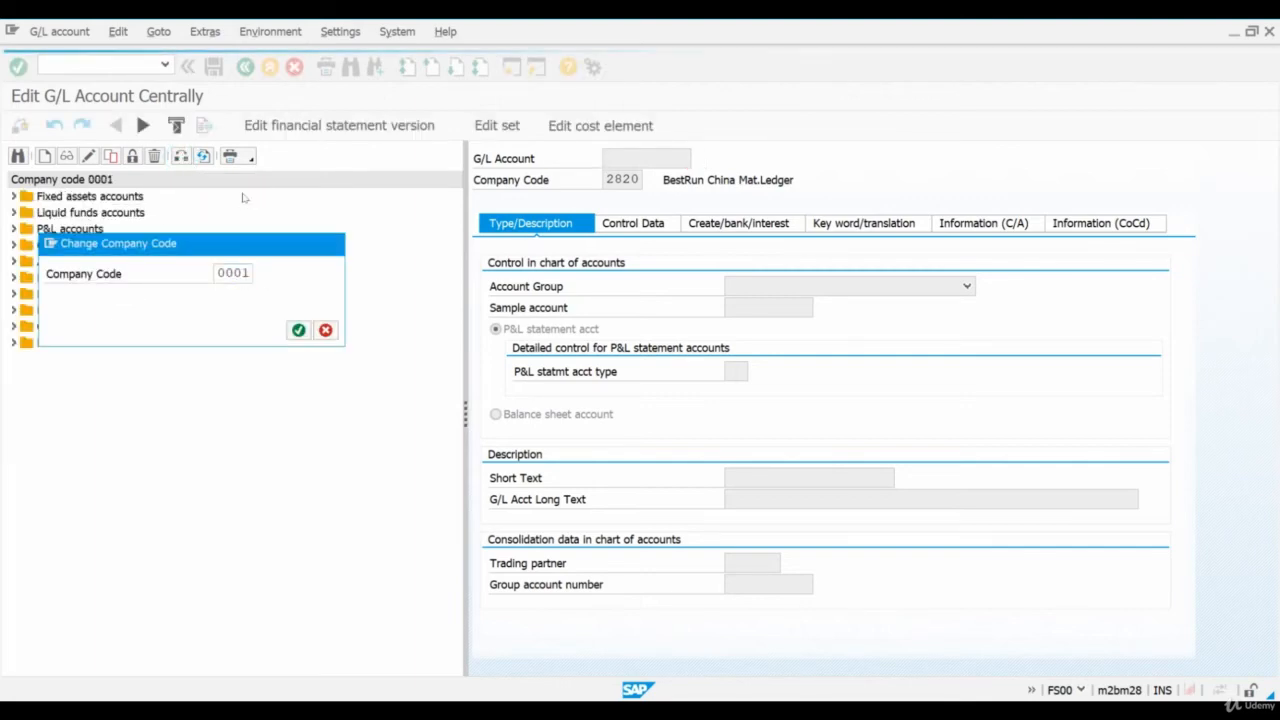
Search the company code 0001 G/L account list for account 231010
{"action": "left_click", "coordinate": [18, 157]}
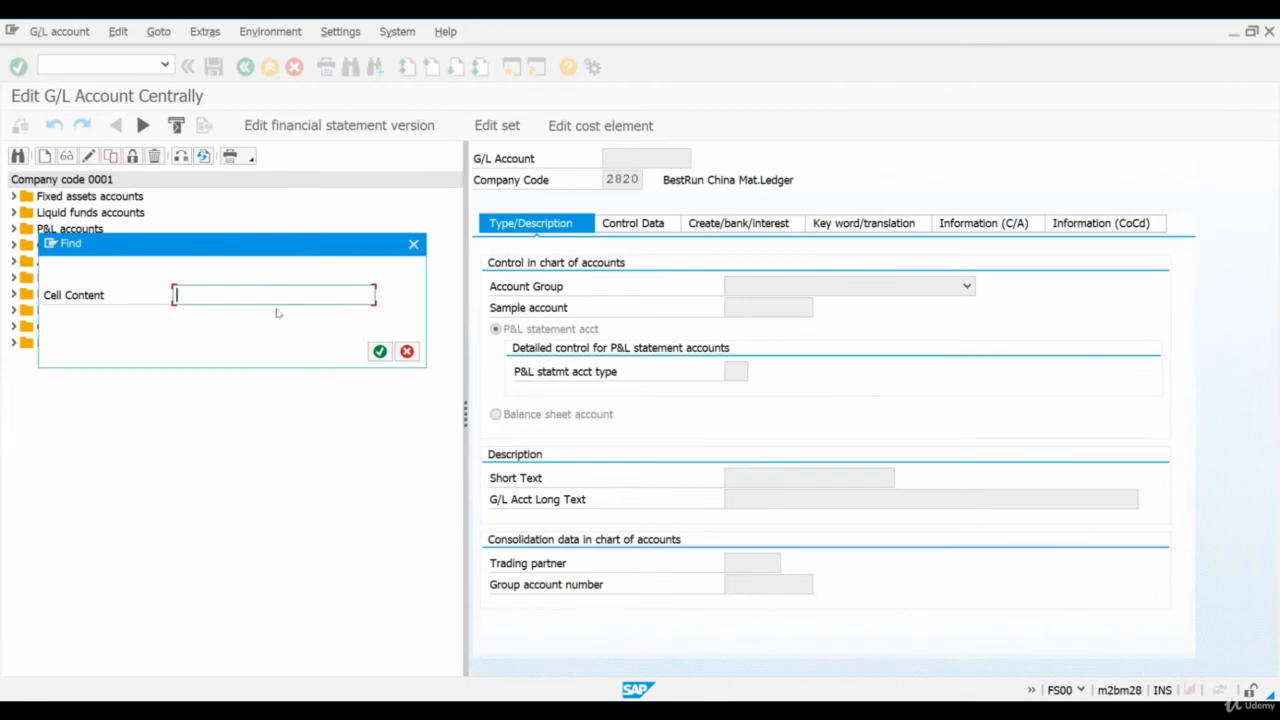
{"action": "type", "text": "231010"}
{"action": "key", "text": "Return"}
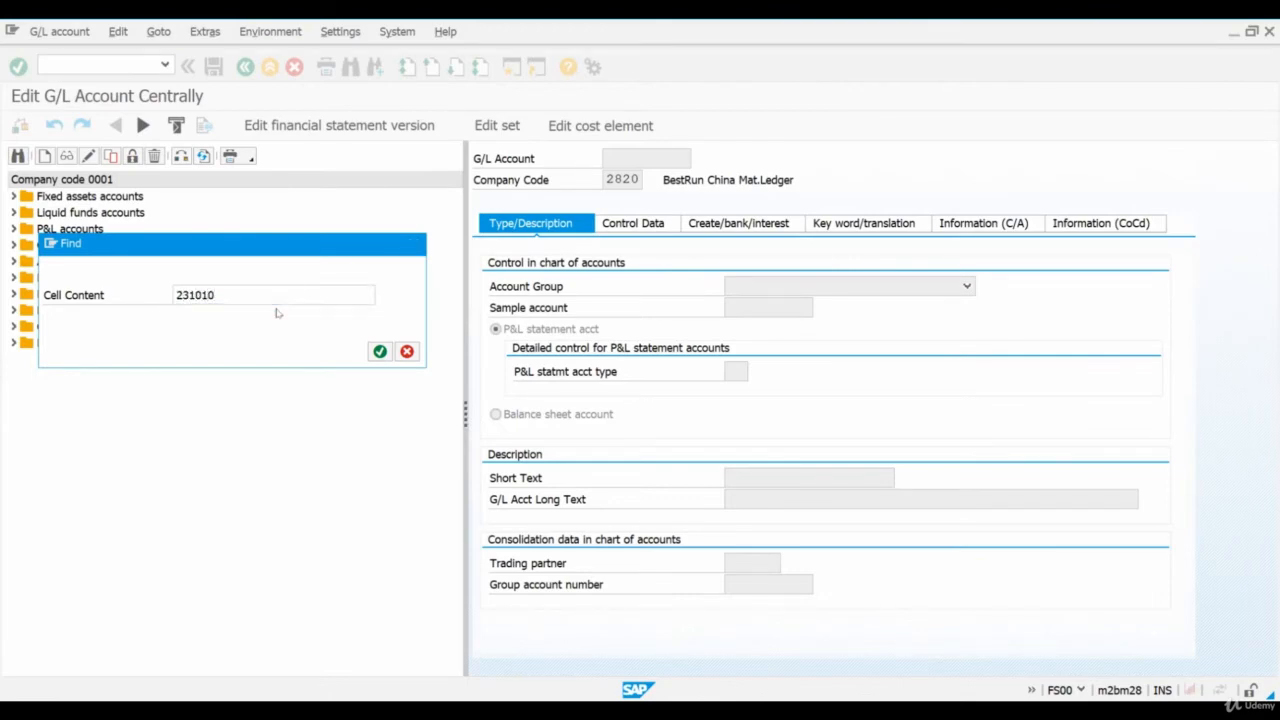
{"action": "left_click", "coordinate": [380, 351]}
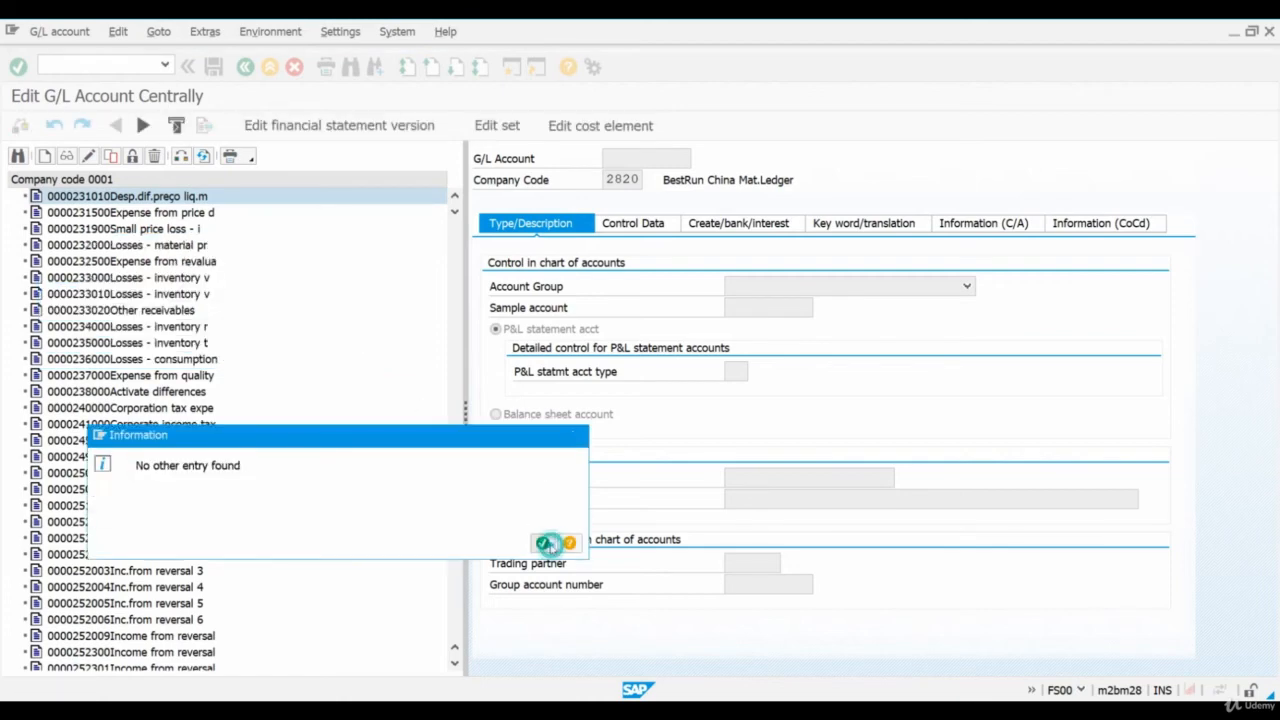
{"action": "left_click", "coordinate": [545, 543]}
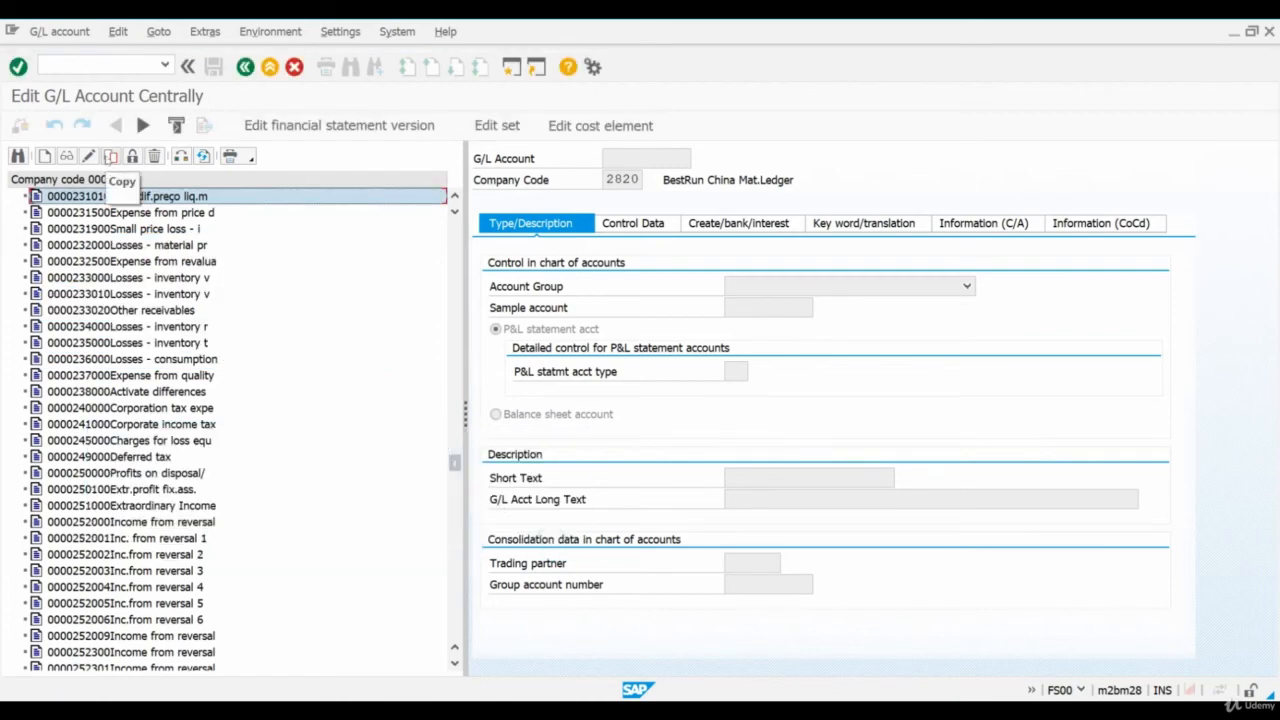
Try to copy G/L account 231010 from company code 0001 to company code 2820
{"action": "left_click", "coordinate": [110, 156]}
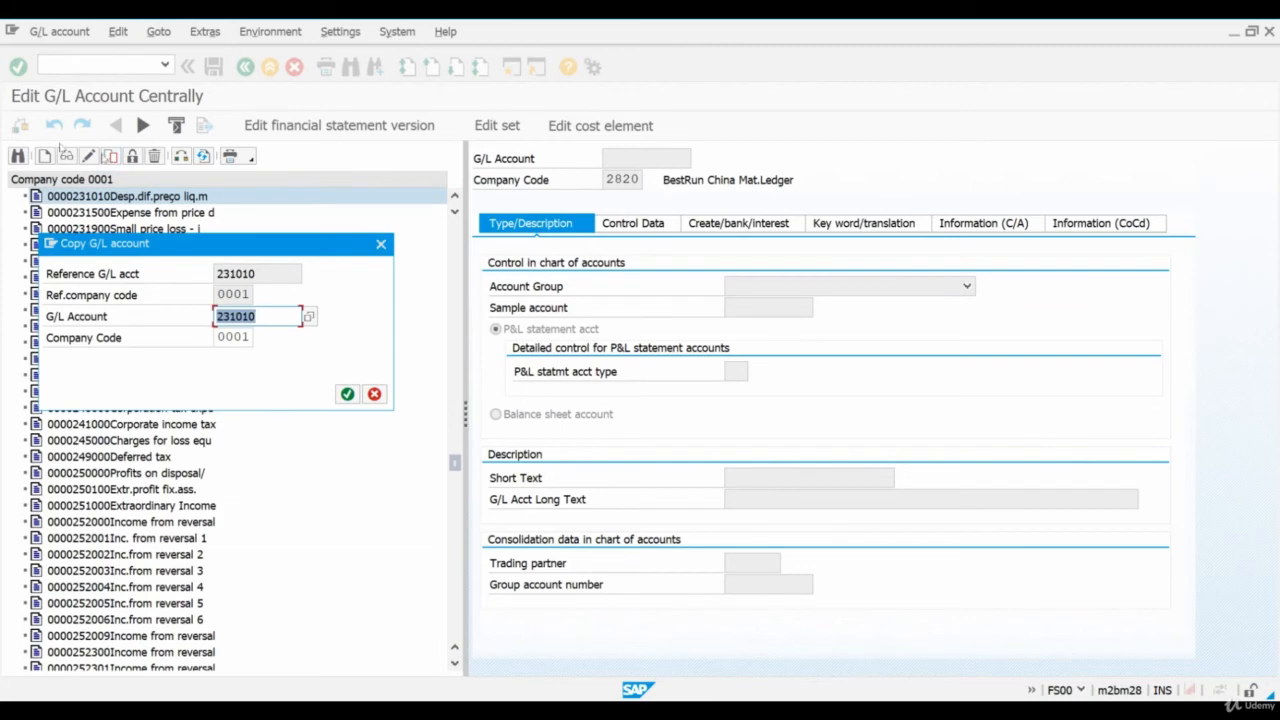
{"action": "key", "text": "Tab"}
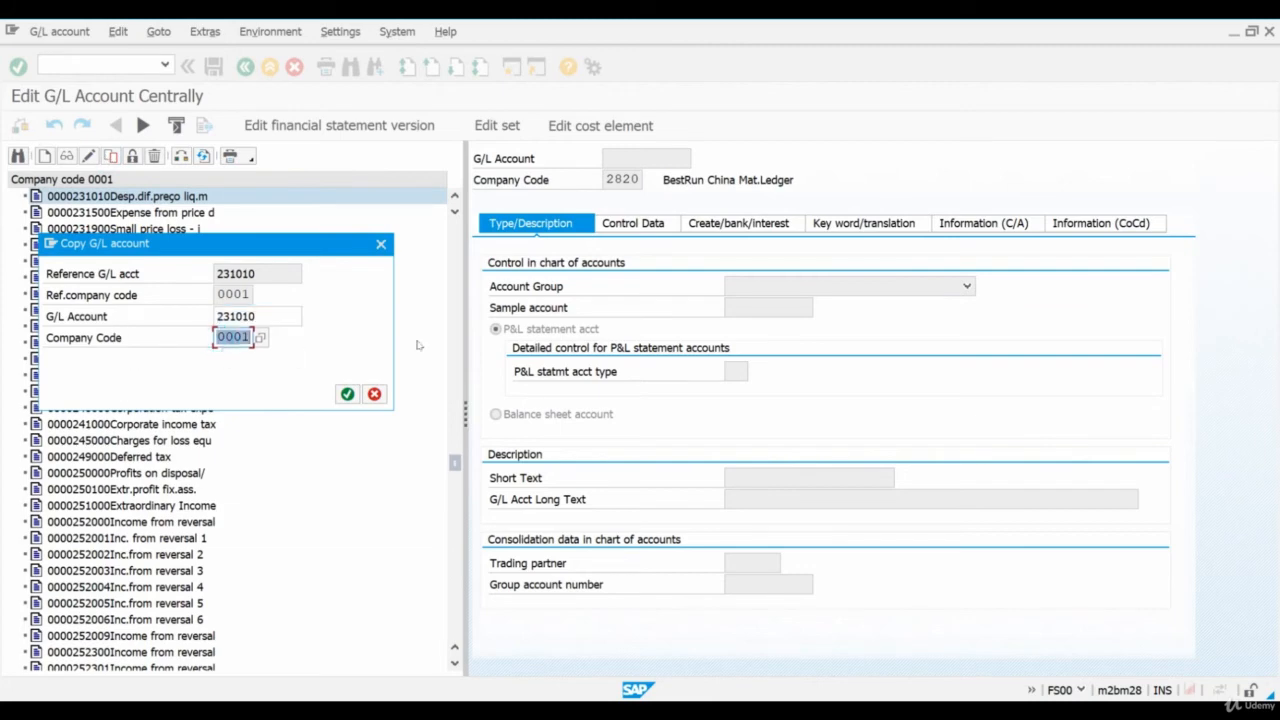
{"action": "type", "text": "2820"}
{"action": "key", "text": "Return"}
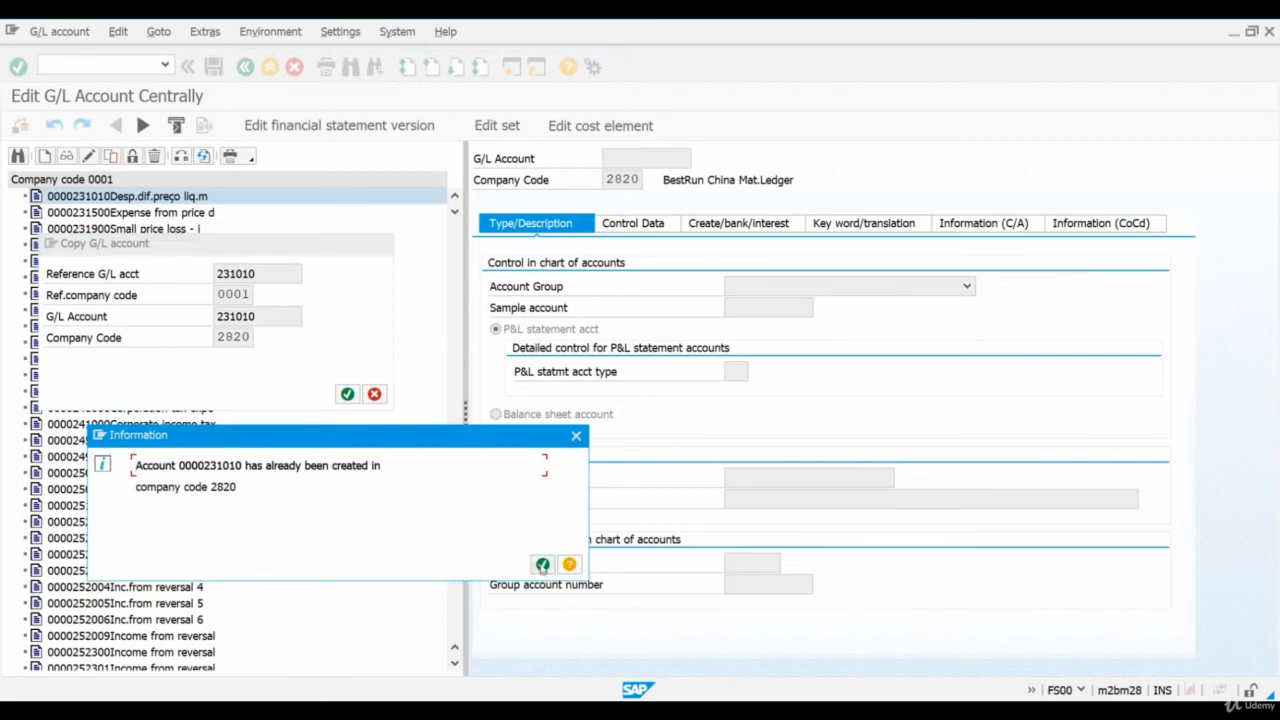
{"action": "left_click", "coordinate": [541, 565]}
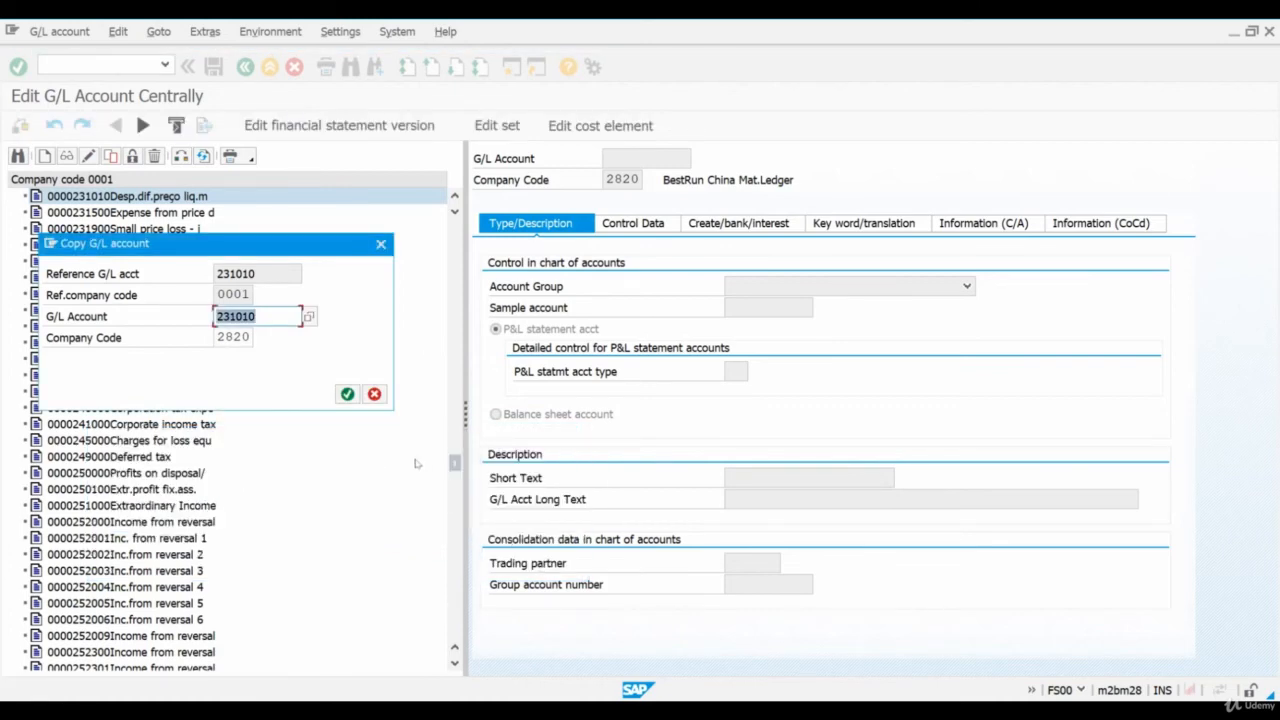
{"action": "left_click", "coordinate": [374, 394]}
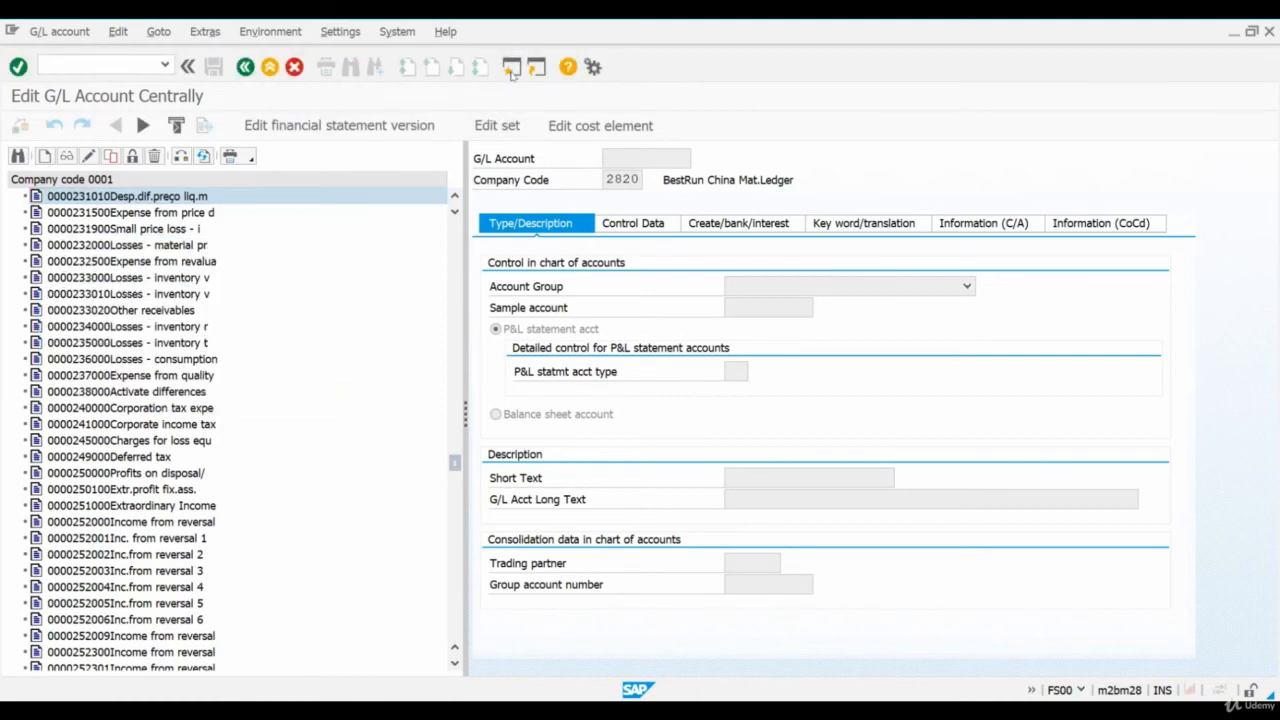
Open a new session with transaction SE16N and load table SKB1
{"action": "left_click", "coordinate": [511, 68]}
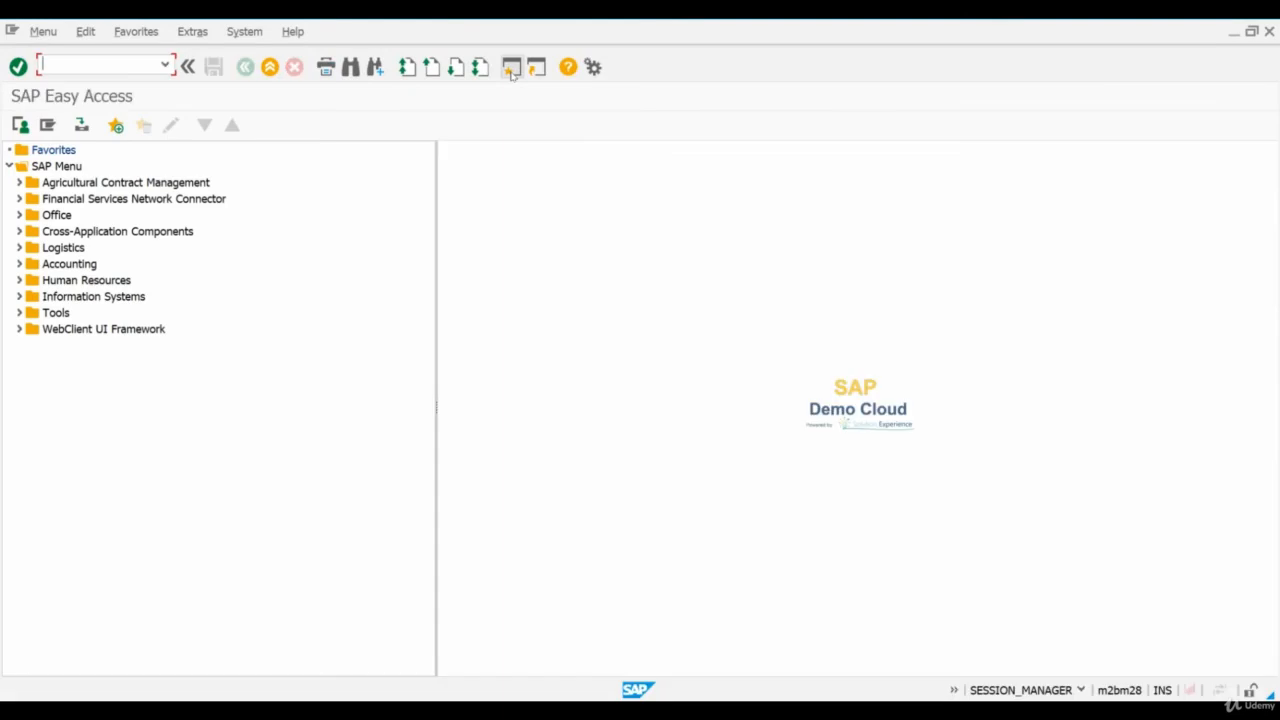
{"action": "type", "text": "se16n"}
{"action": "key", "text": "Return"}
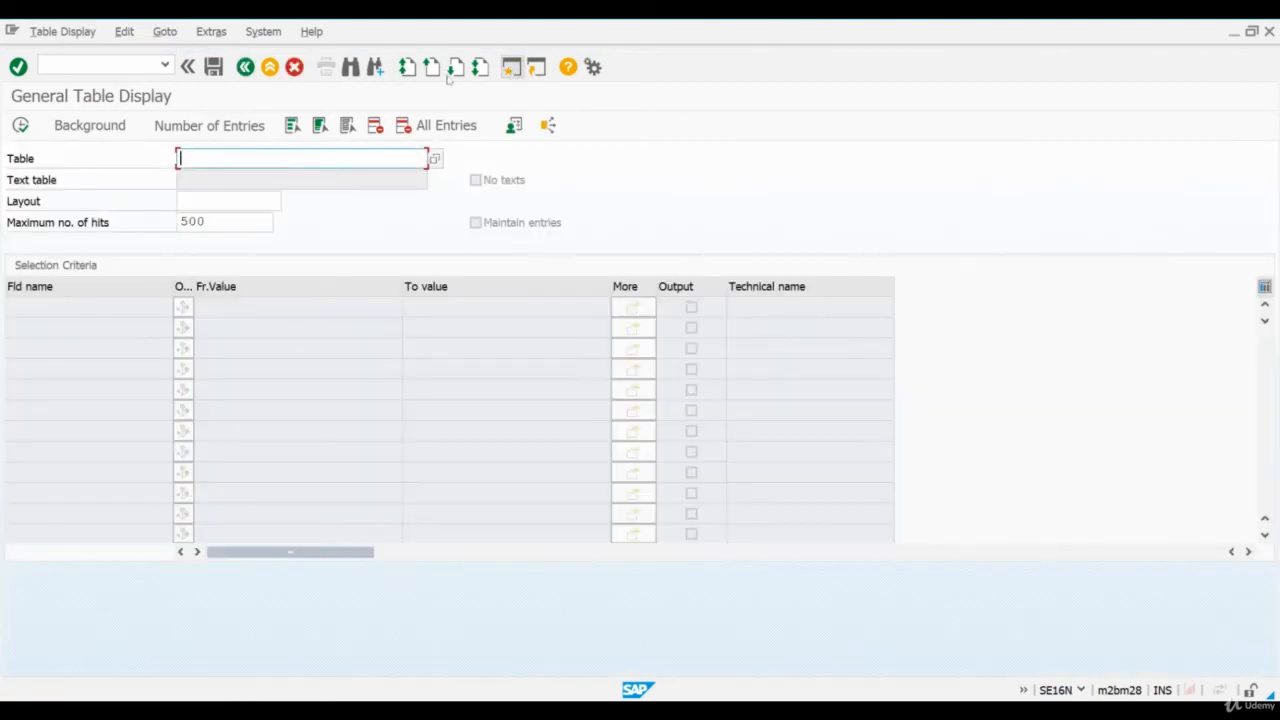
{"action": "type", "text": "skb1"}
{"action": "left_click", "coordinate": [257, 175]}
{"action": "key", "text": "Return"}
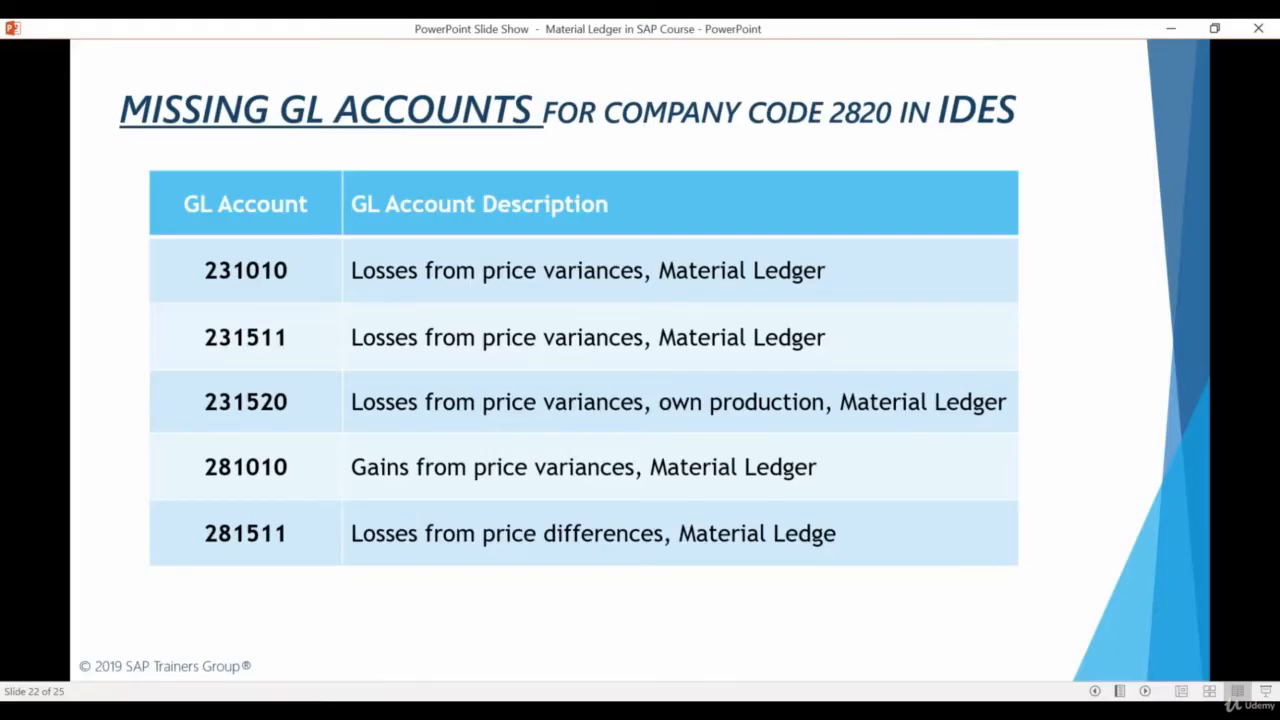
List the SKB1 entries for G/L account 231520 and check the company codes it exists in
{"action": "left_click", "coordinate": [243, 347]}
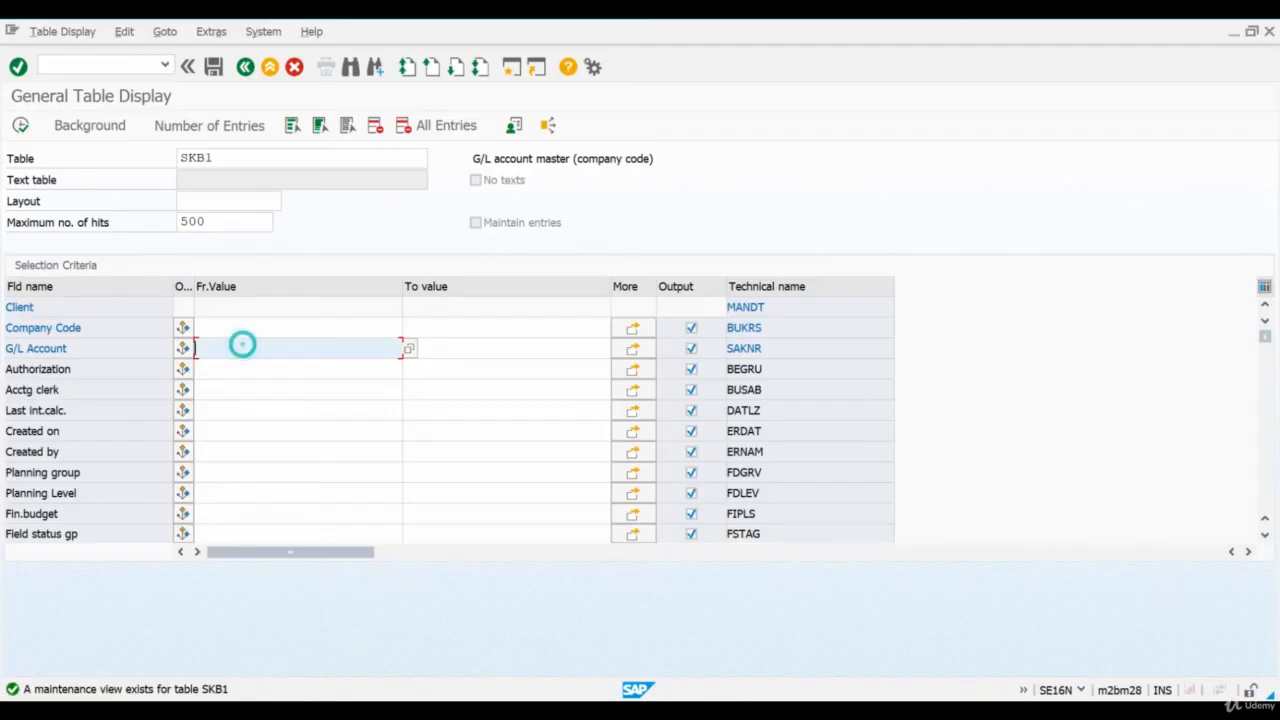
{"action": "type", "text": "231520"}
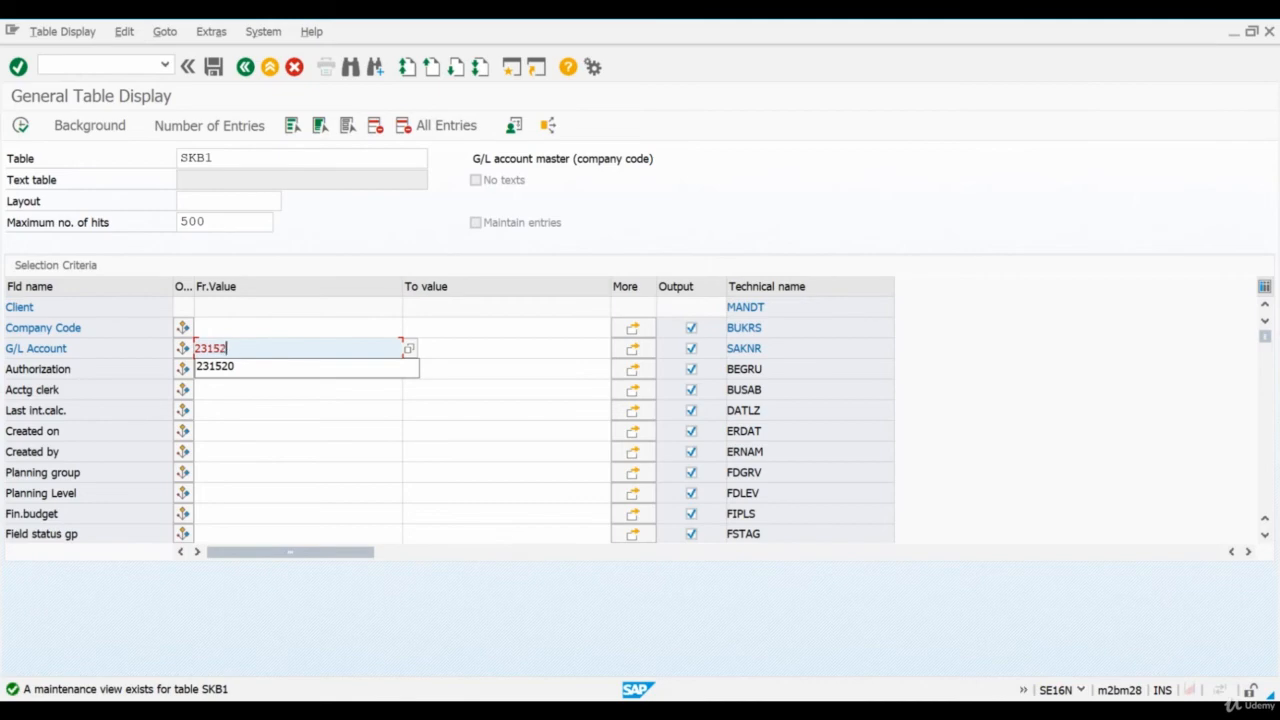
{"action": "key", "text": "Return"}
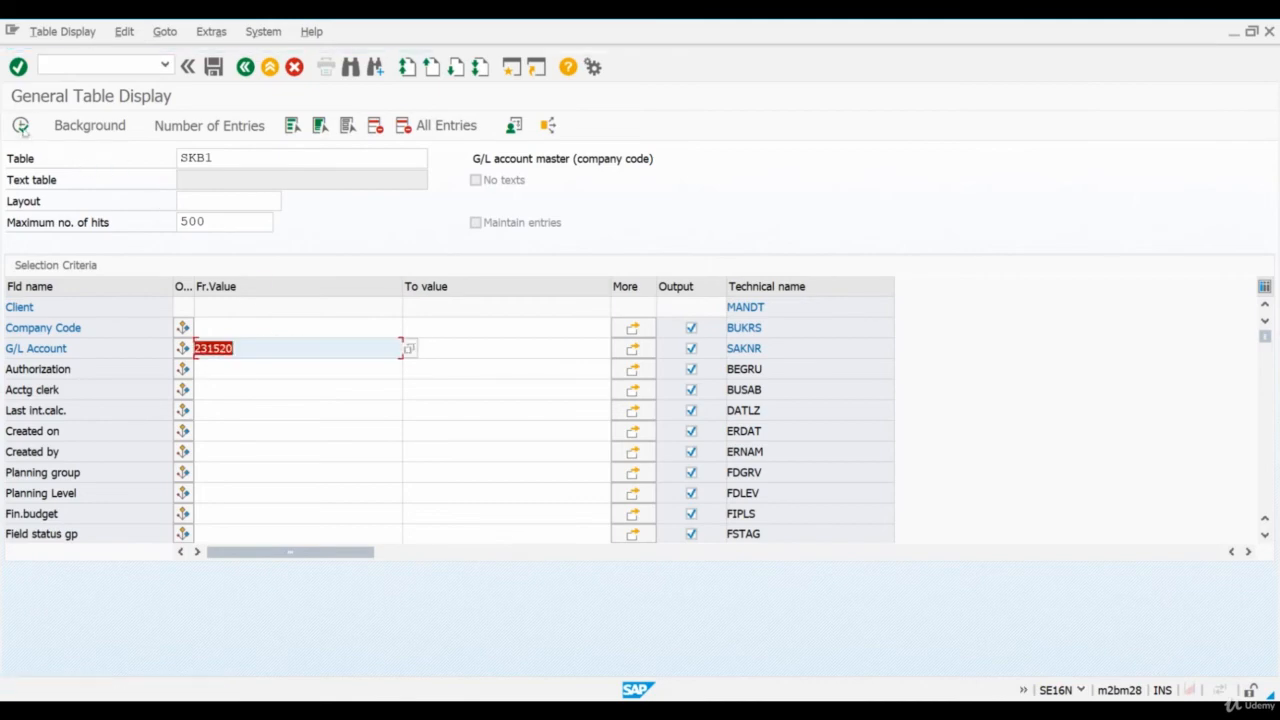
{"action": "left_click", "coordinate": [21, 125]}
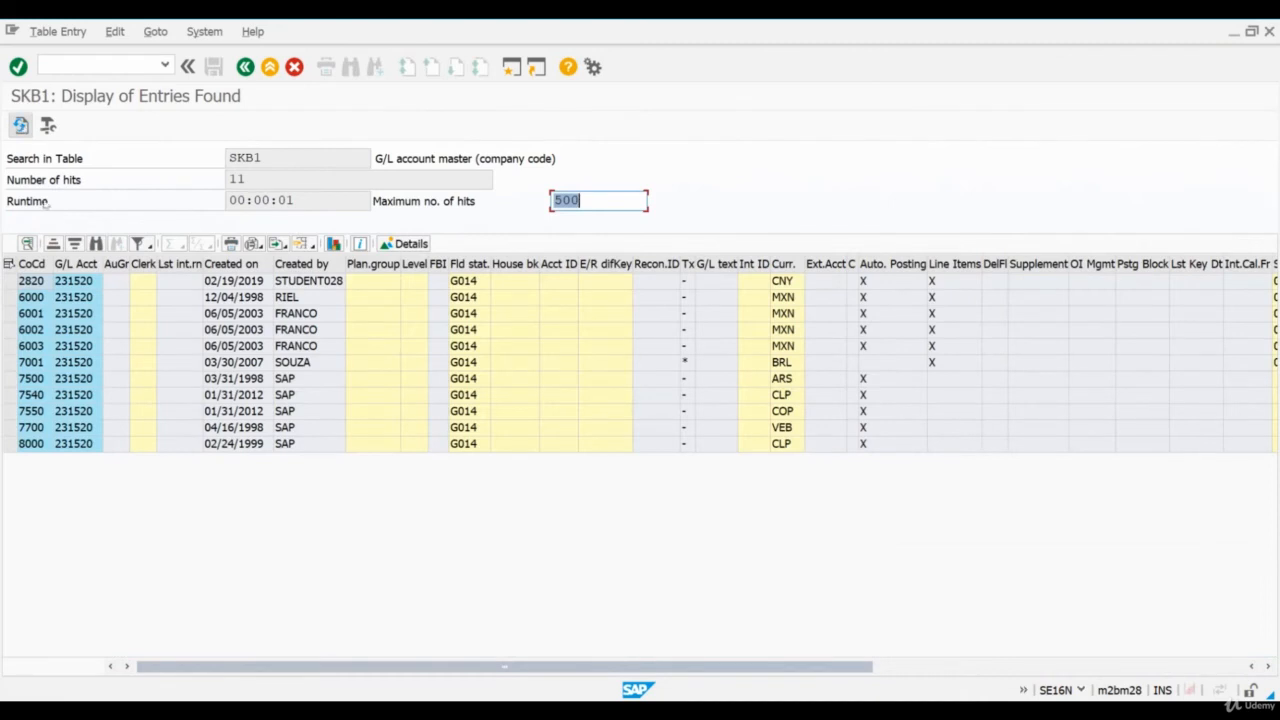
{"action": "left_click", "coordinate": [29, 257]}
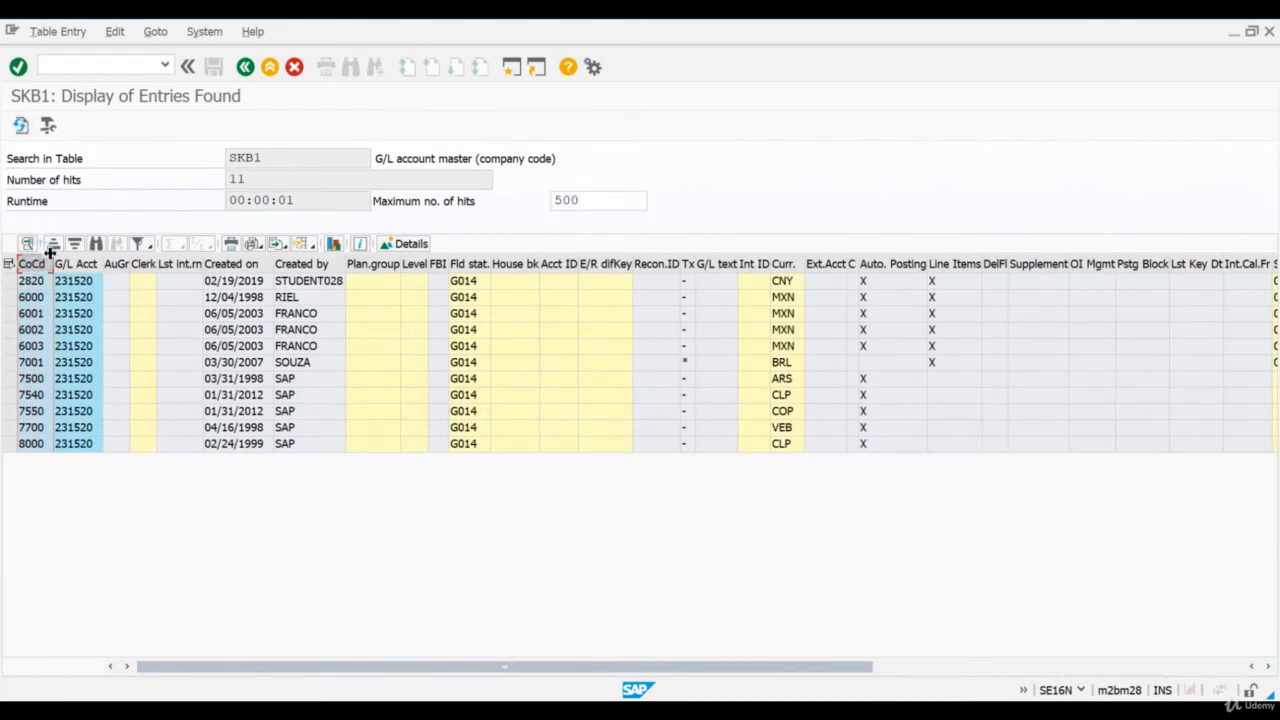
{"action": "left_click_drag", "start_coordinate": [51, 259], "coordinate": [84, 263]}
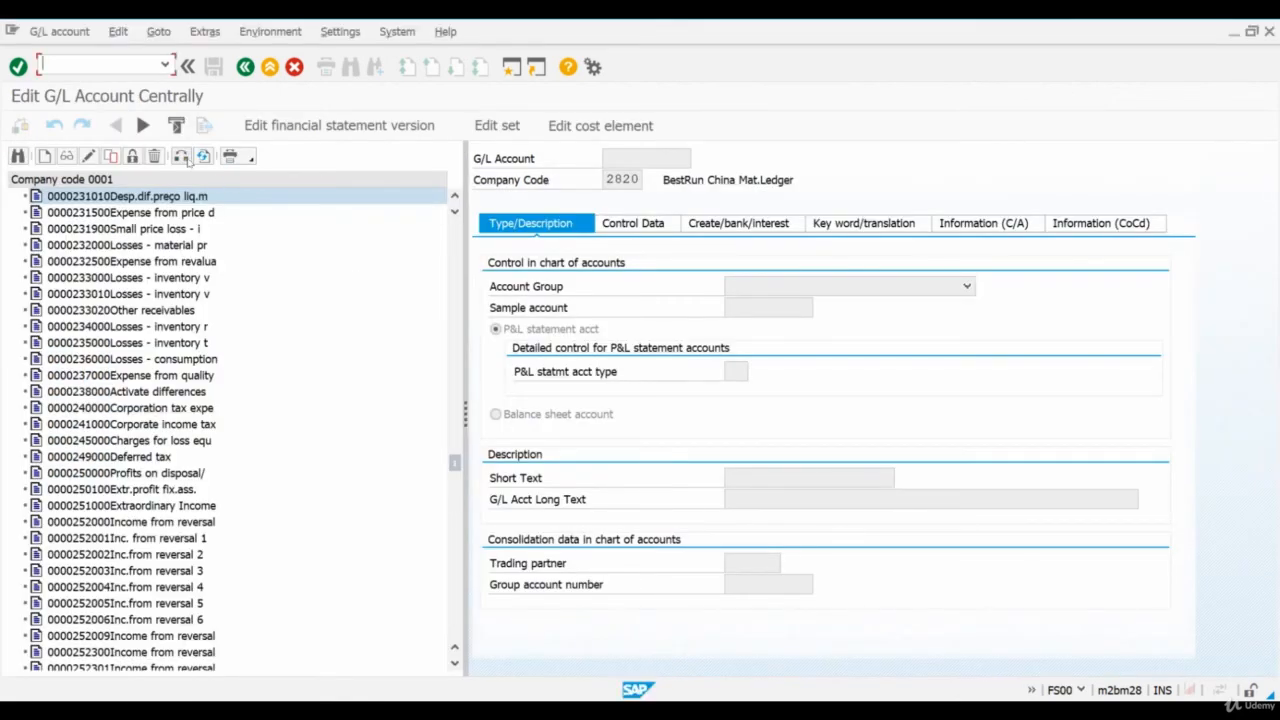
Return to the FS00 session, set the account list's company code to 2820 and search it for G/L account 281511
{"action": "left_click", "coordinate": [181, 157]}
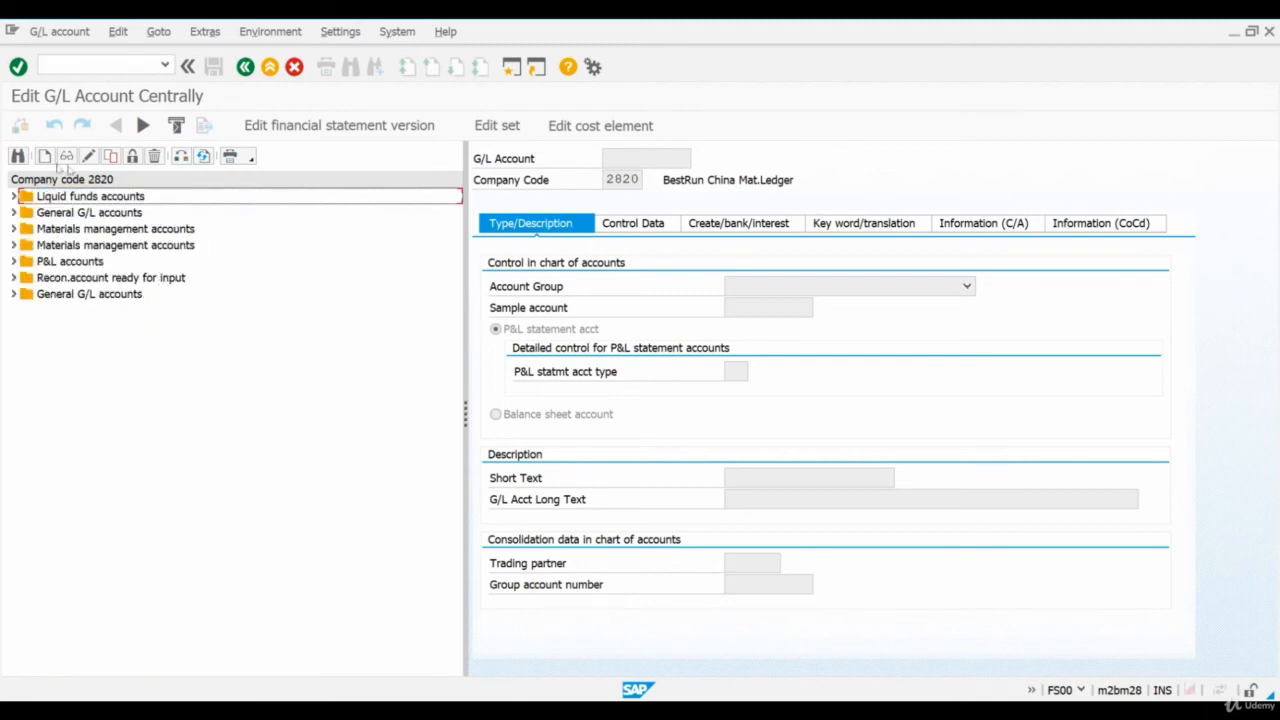
{"action": "left_click", "coordinate": [18, 157]}
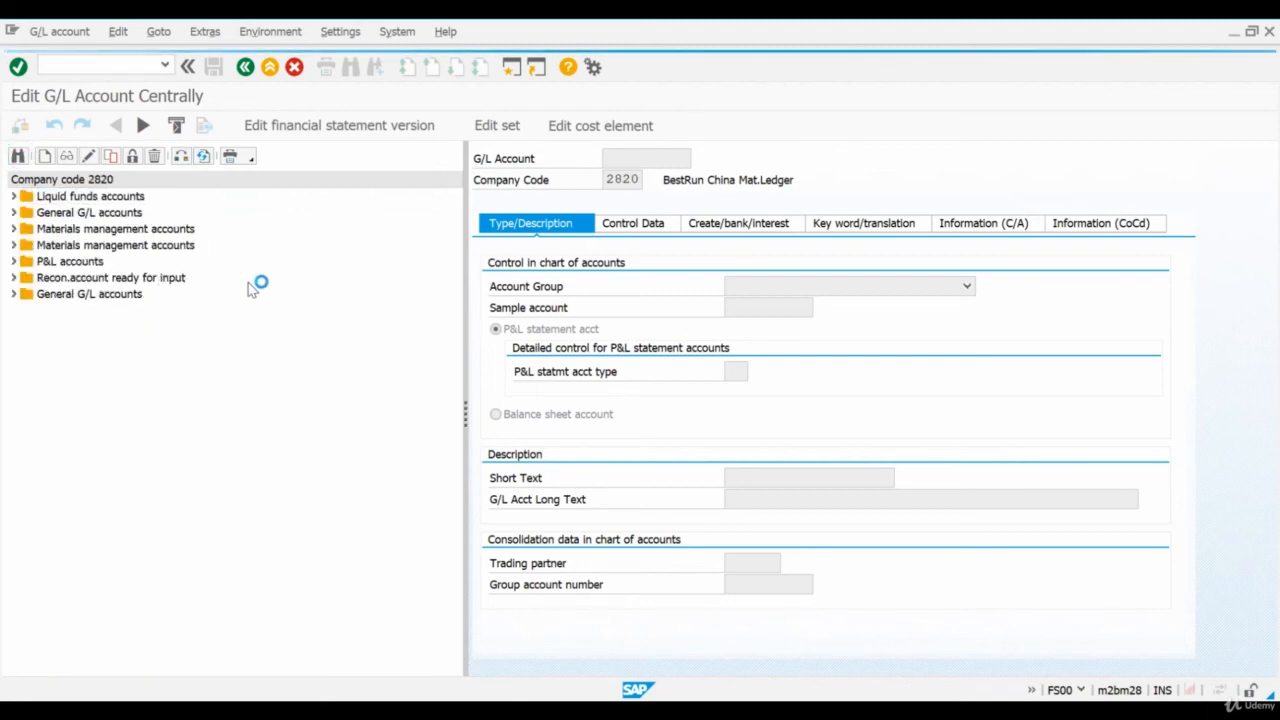
{"action": "left_click", "coordinate": [217, 297]}
{"action": "type", "text": "2"}
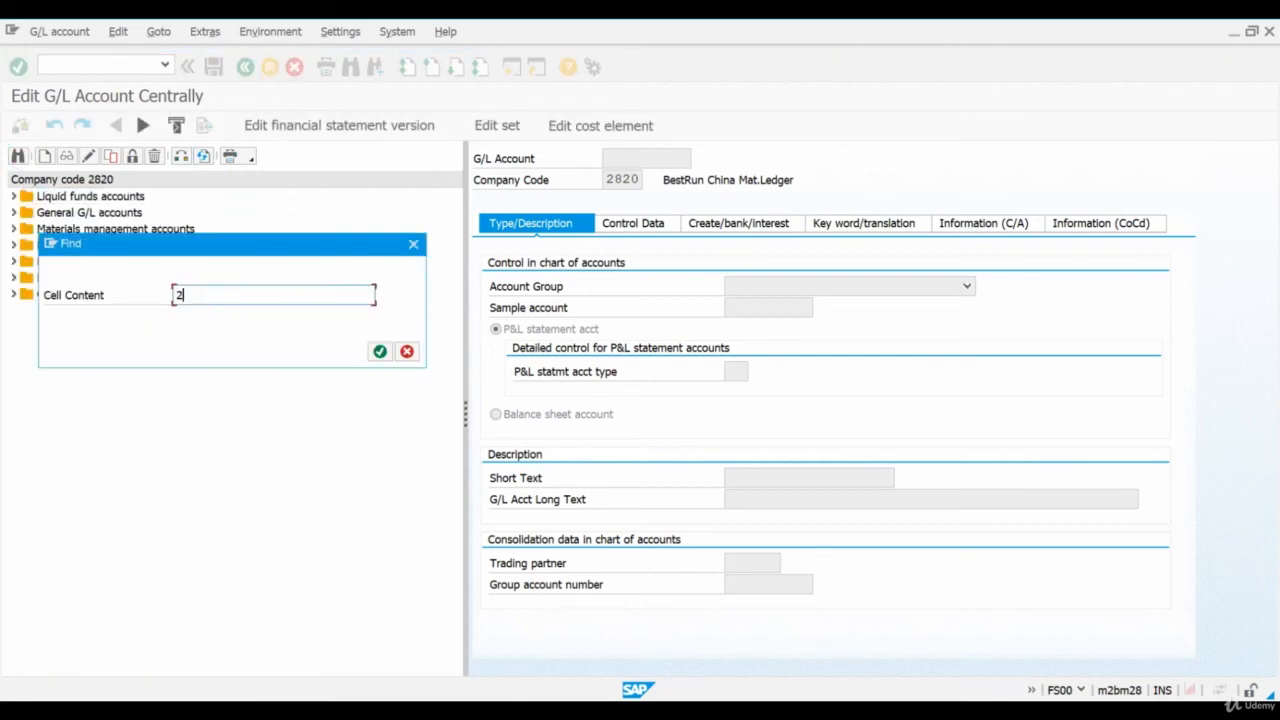
{"action": "type", "text": "81511"}
{"action": "left_click", "coordinate": [378, 351]}
Display the master data of G/L account 281511 and check its account group
{"action": "left_click", "coordinate": [66, 157]}
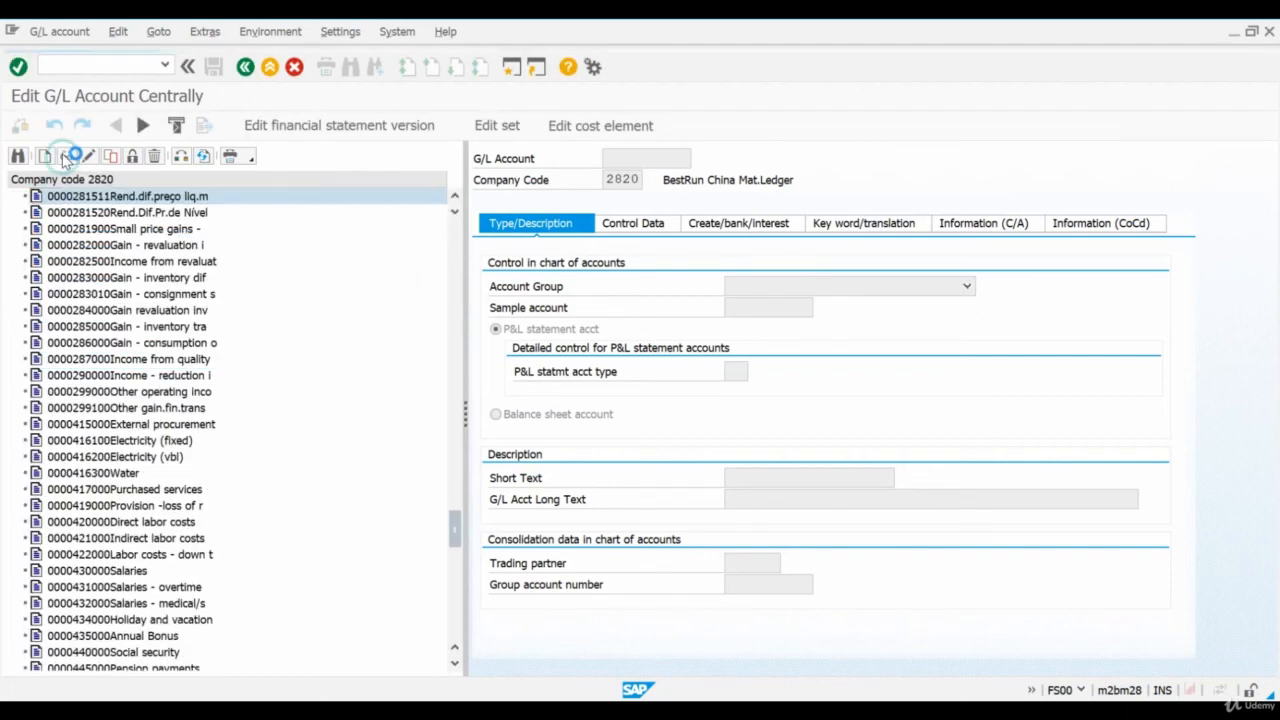
{"action": "left_click", "coordinate": [878, 289]}
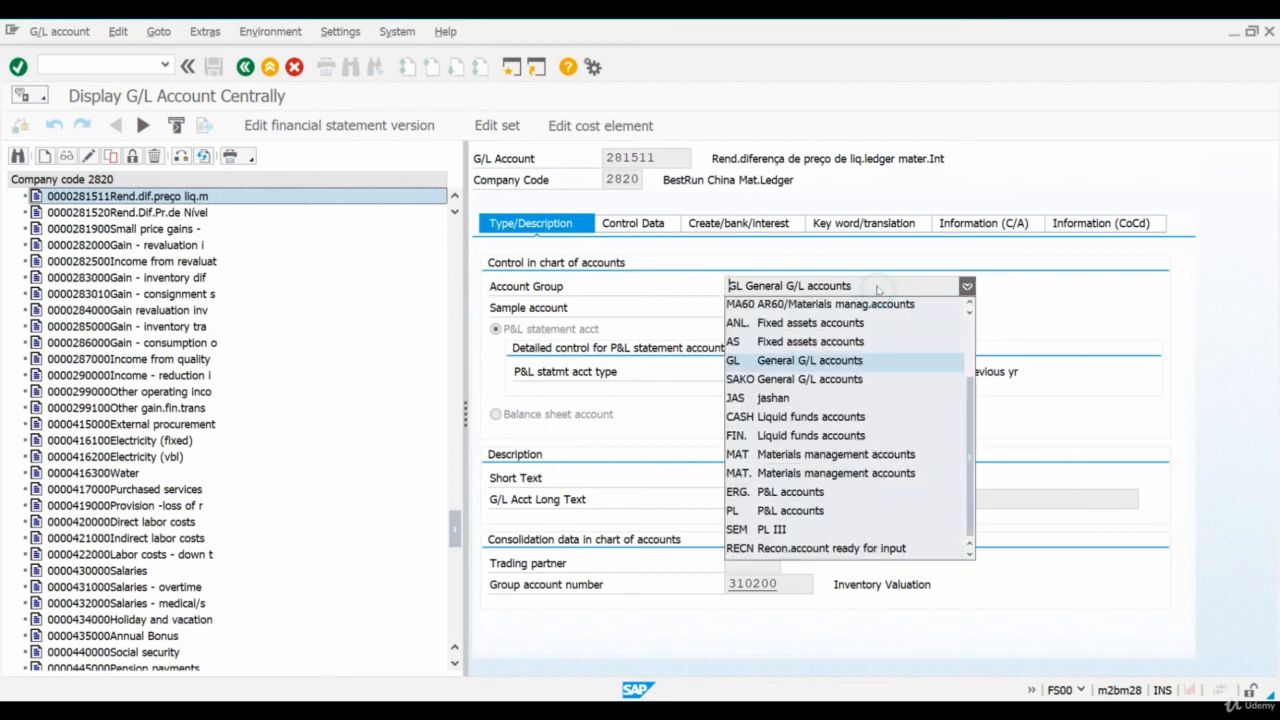
{"action": "left_click", "coordinate": [845, 362]}
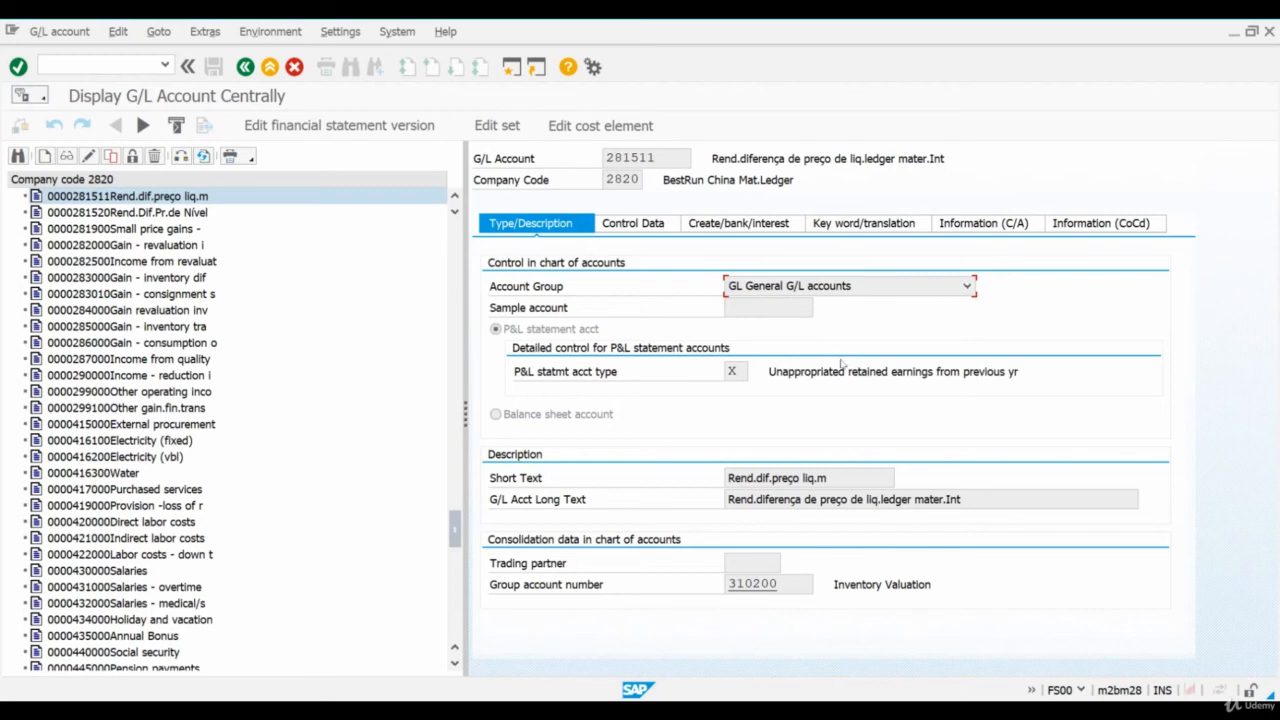
Go to transaction CKMLCP and load costing run PULP2 for period 3 of 2019
{"action": "left_click", "coordinate": [129, 62]}
{"action": "type", "text": "/nckmlcp"}
{"action": "key", "text": "Return"}
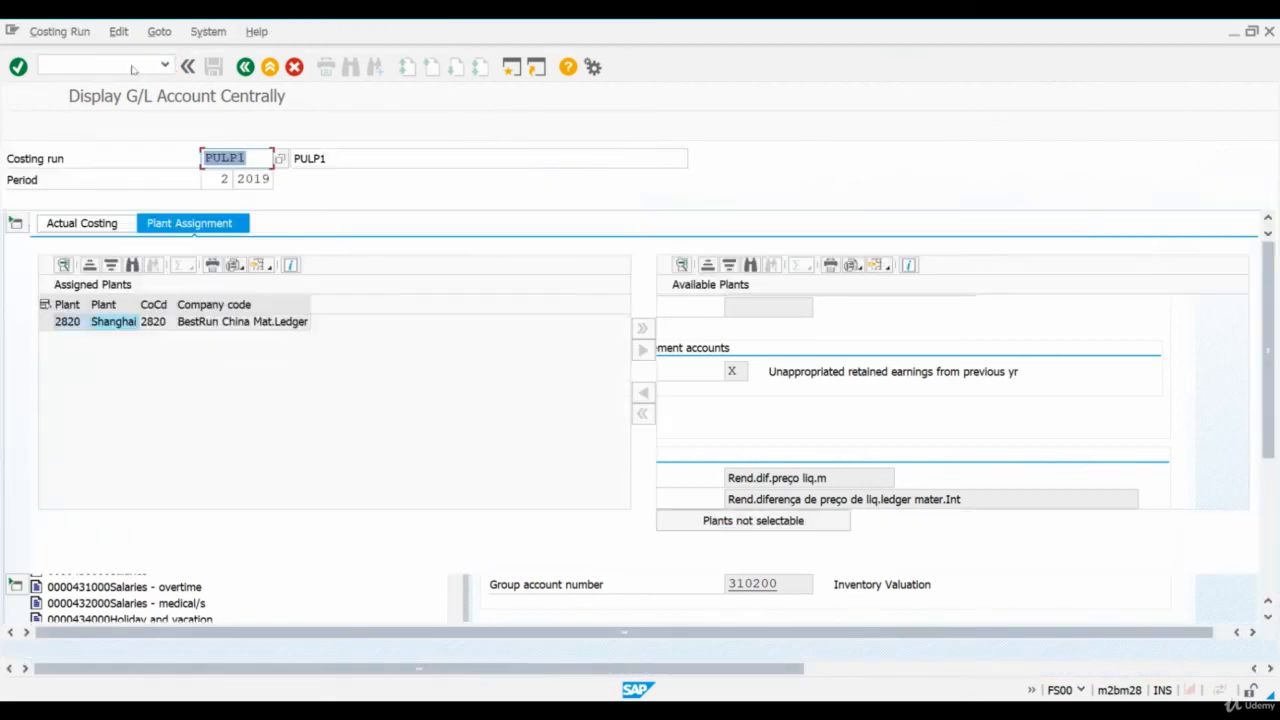
{"action": "key", "text": "Right"}
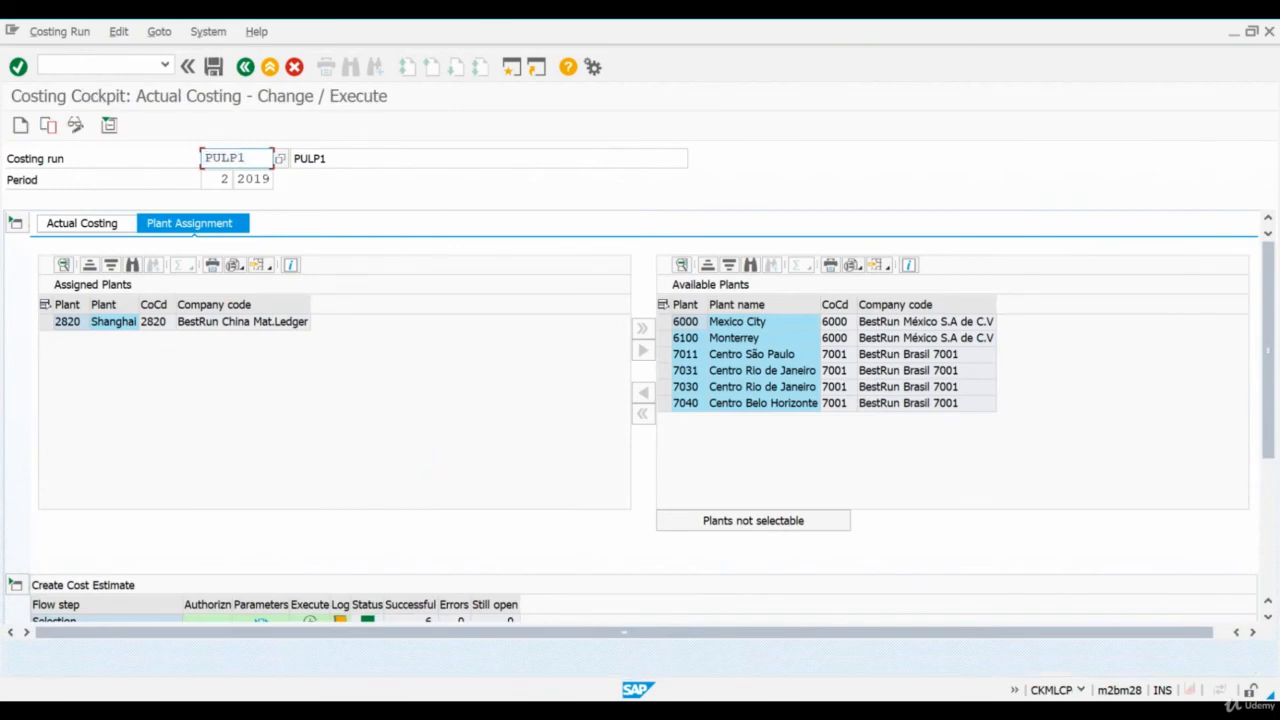
{"action": "key", "text": "BackSpace"}
{"action": "type", "text": "2"}
{"action": "key", "text": "Tab"}
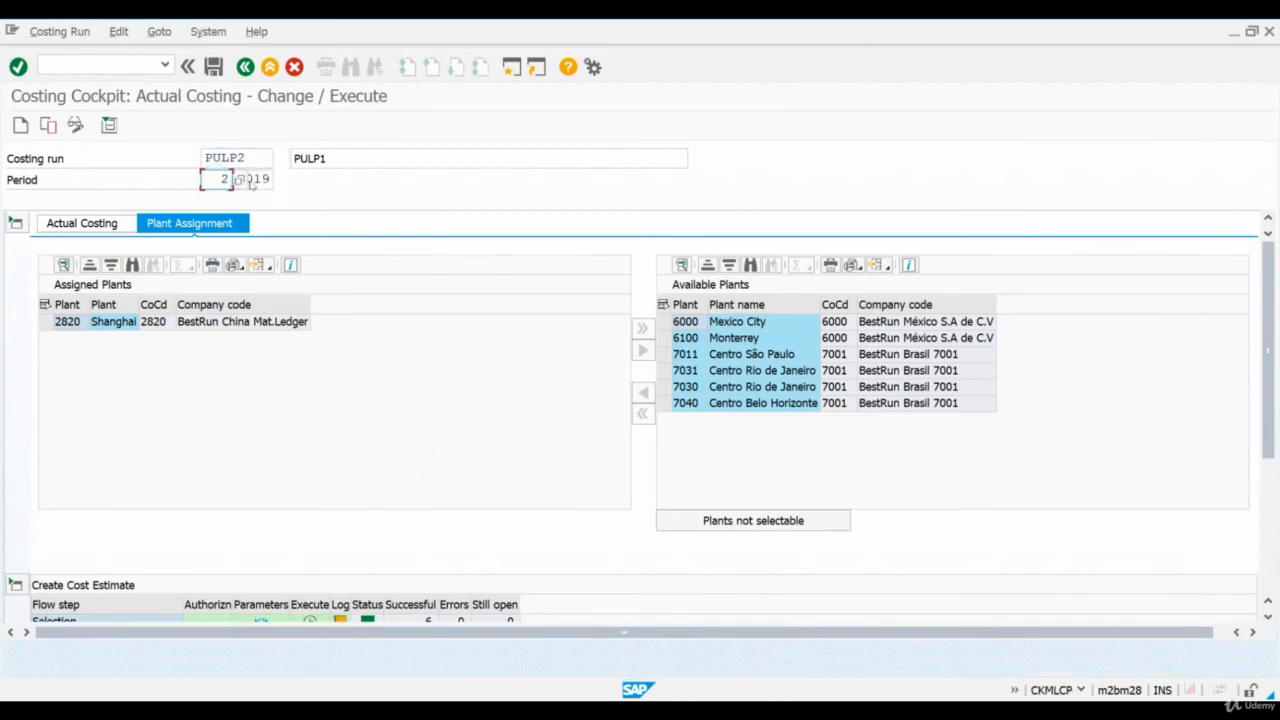
{"action": "type", "text": "3"}
{"action": "key", "text": "Return"}
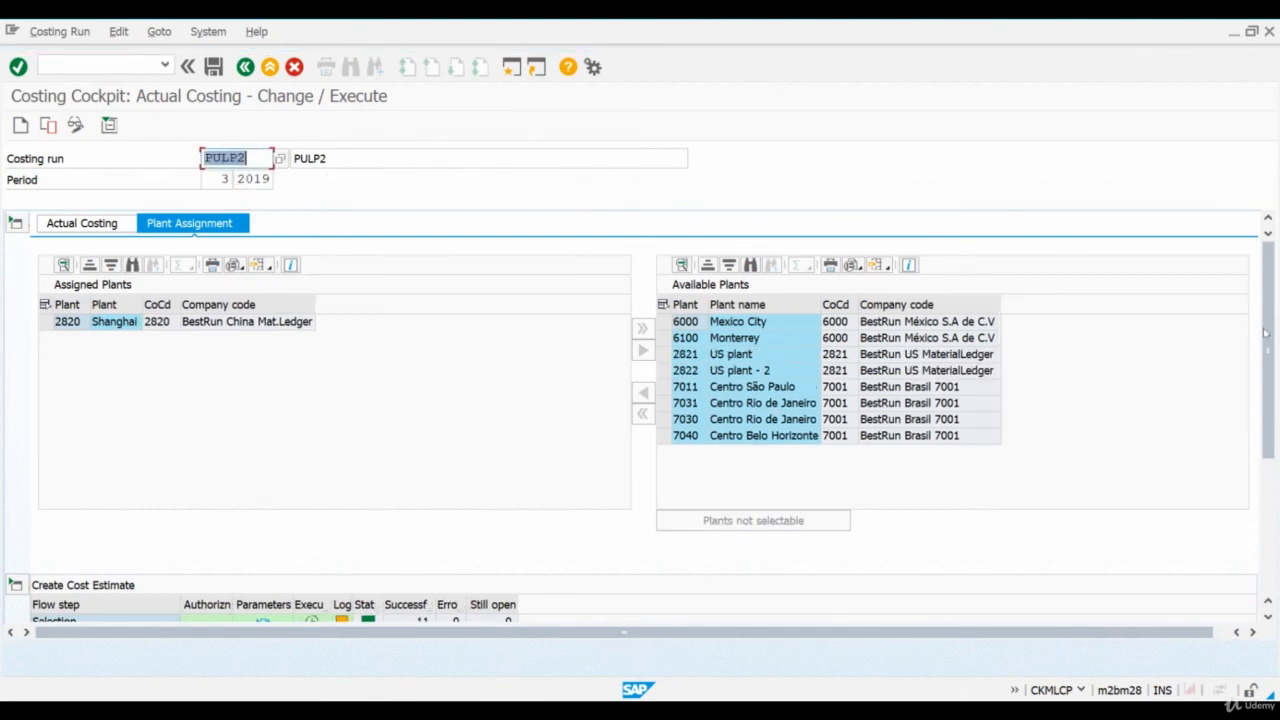
Authorize the Post Closing flow step and save its parameters with Revaluate Consumption and Set CO Account Assignment enabled and Test run disabled
{"action": "left_click_drag", "start_coordinate": [1269, 450], "coordinate": [1270, 585]}
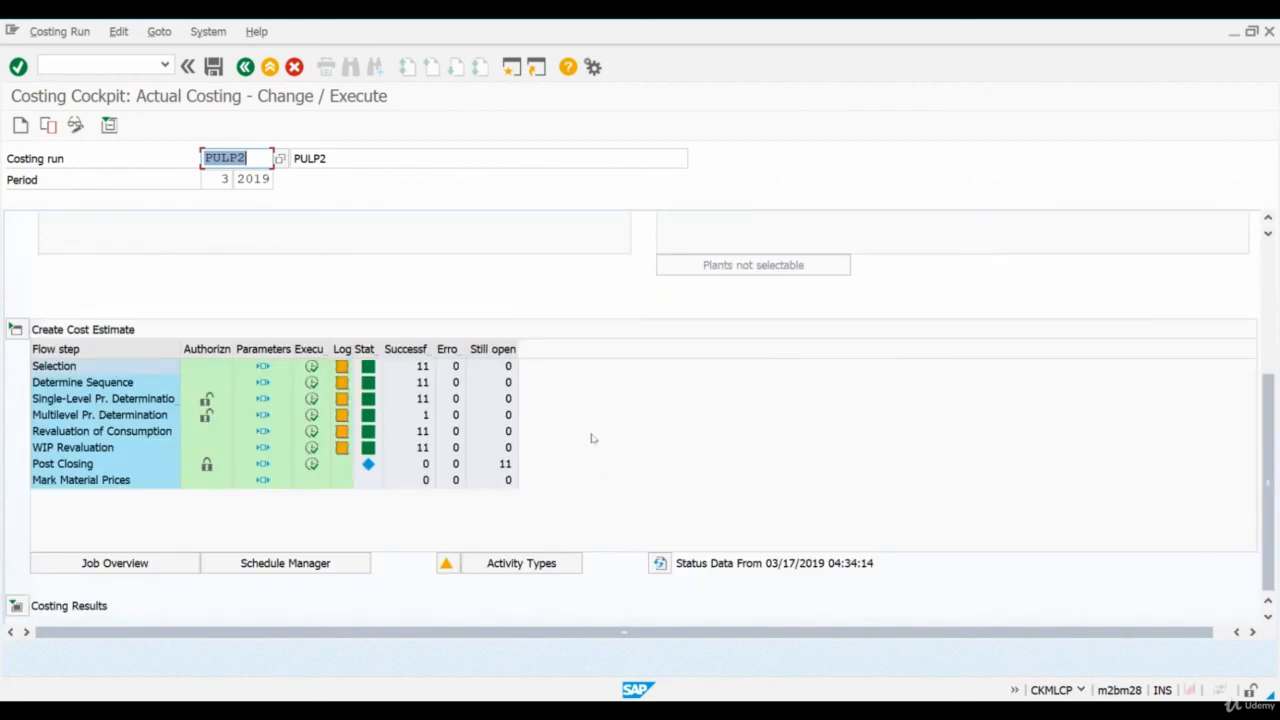
{"action": "left_click", "coordinate": [217, 463]}
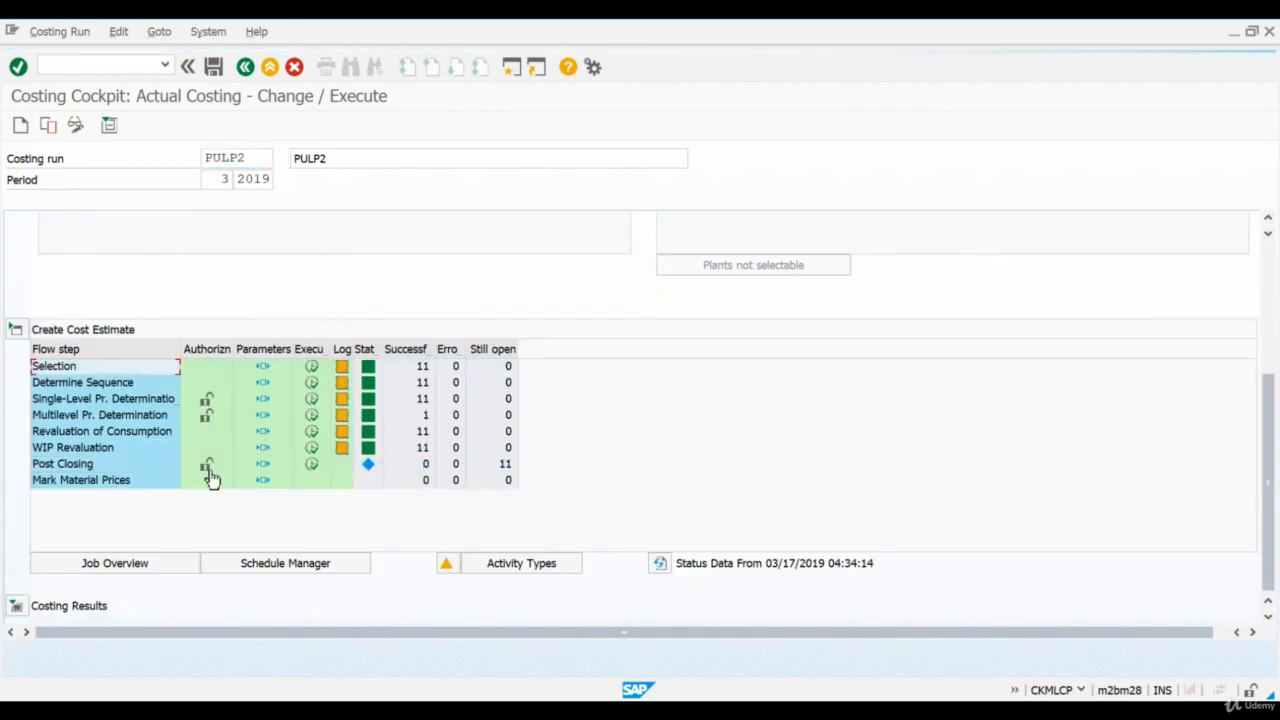
{"action": "left_click", "coordinate": [262, 467]}
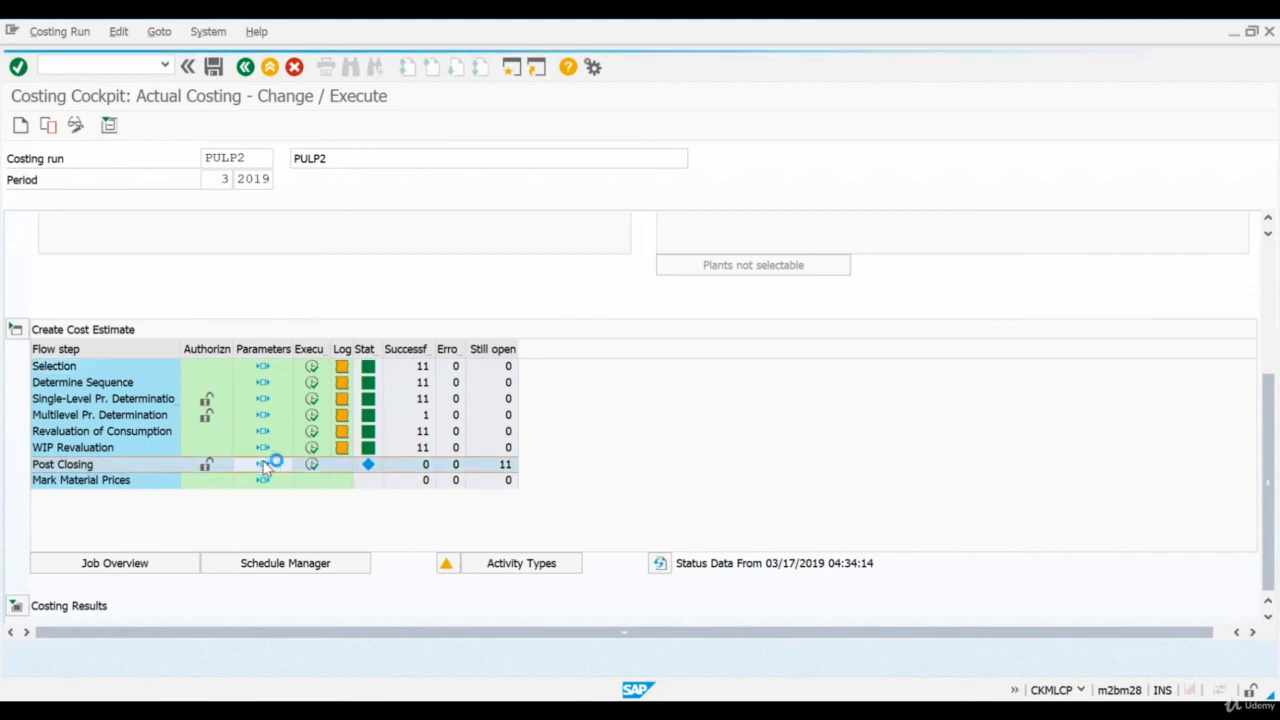
{"action": "left_click", "coordinate": [28, 350]}
{"action": "left_click", "coordinate": [28, 371]}
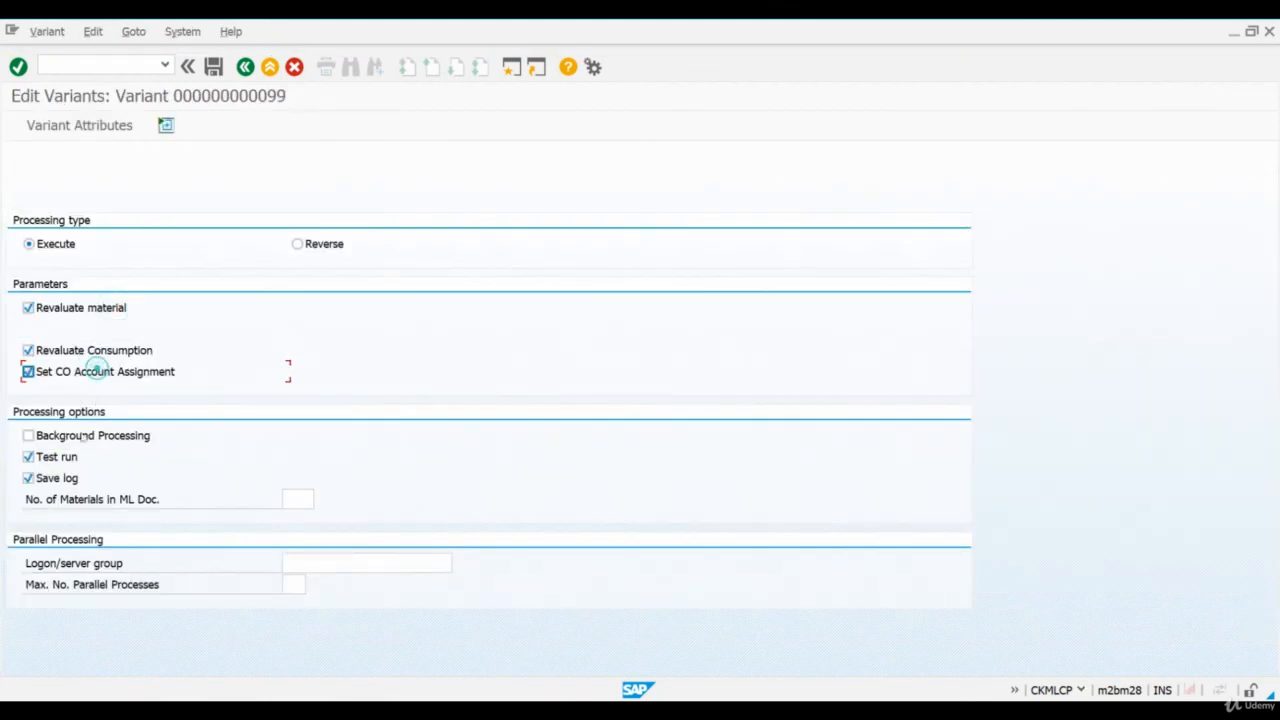
{"action": "left_click", "coordinate": [73, 458]}
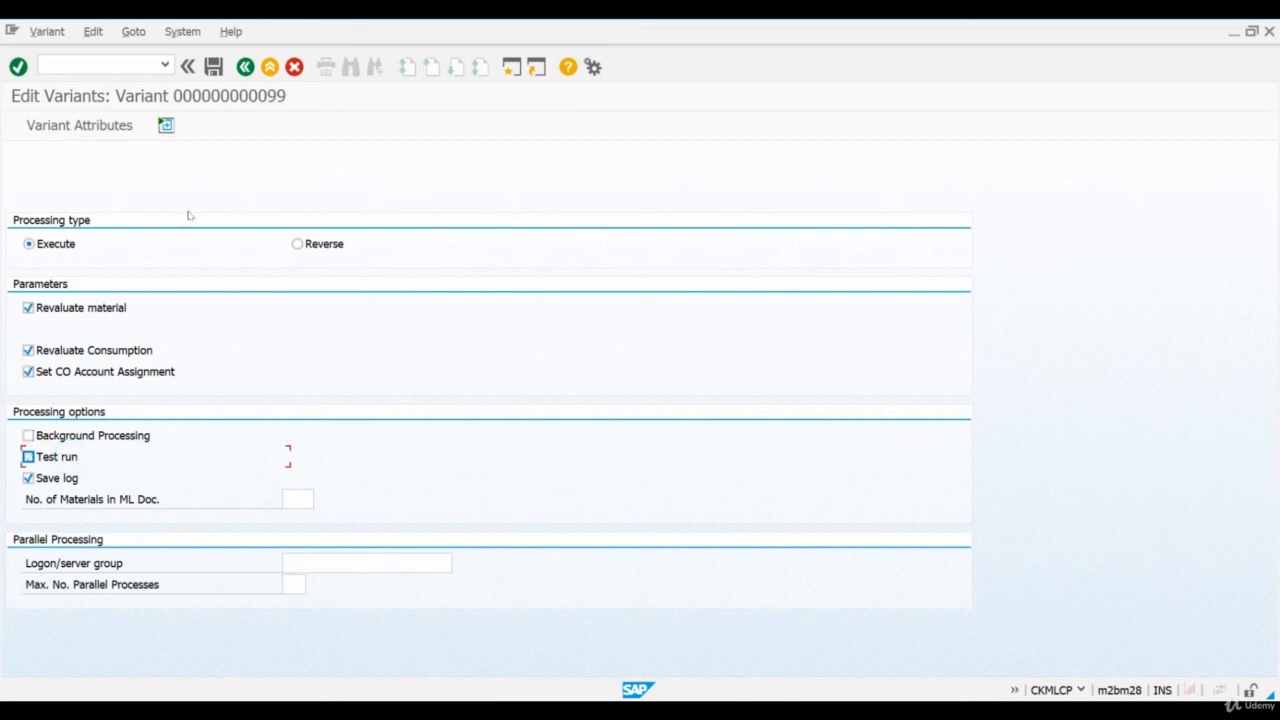
{"action": "left_click", "coordinate": [213, 67]}
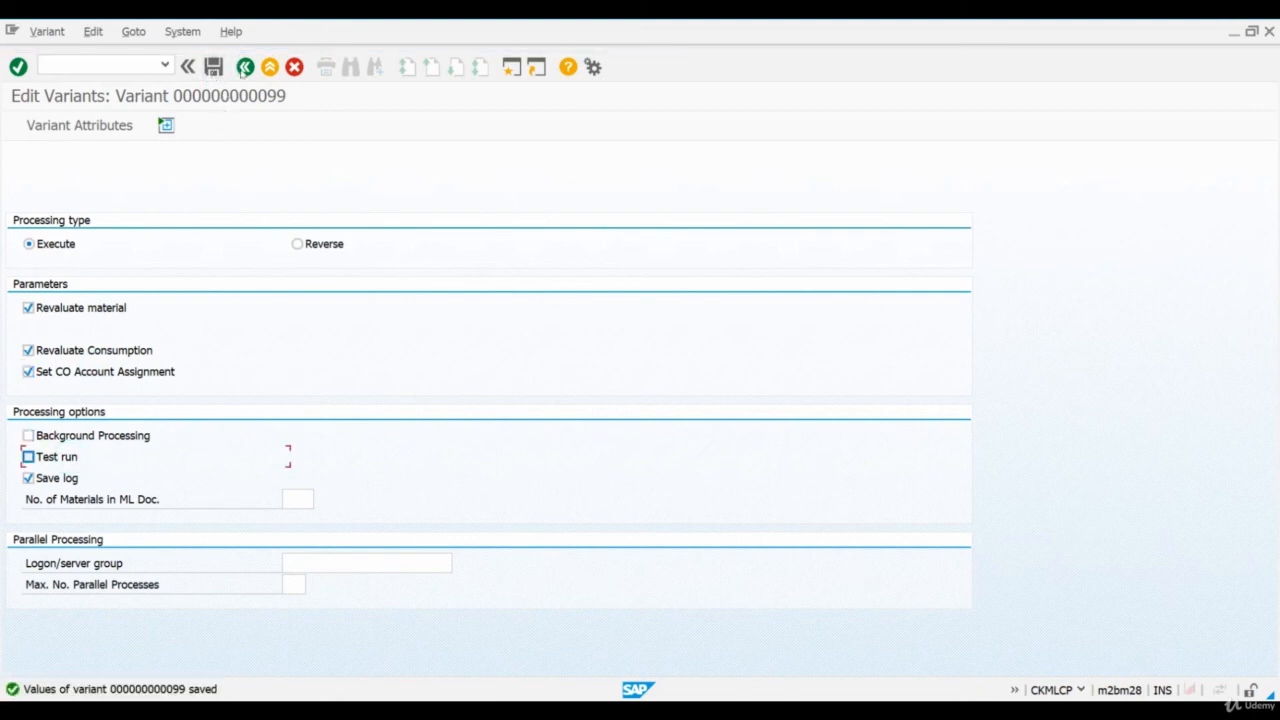
{"action": "left_click", "coordinate": [244, 67]}
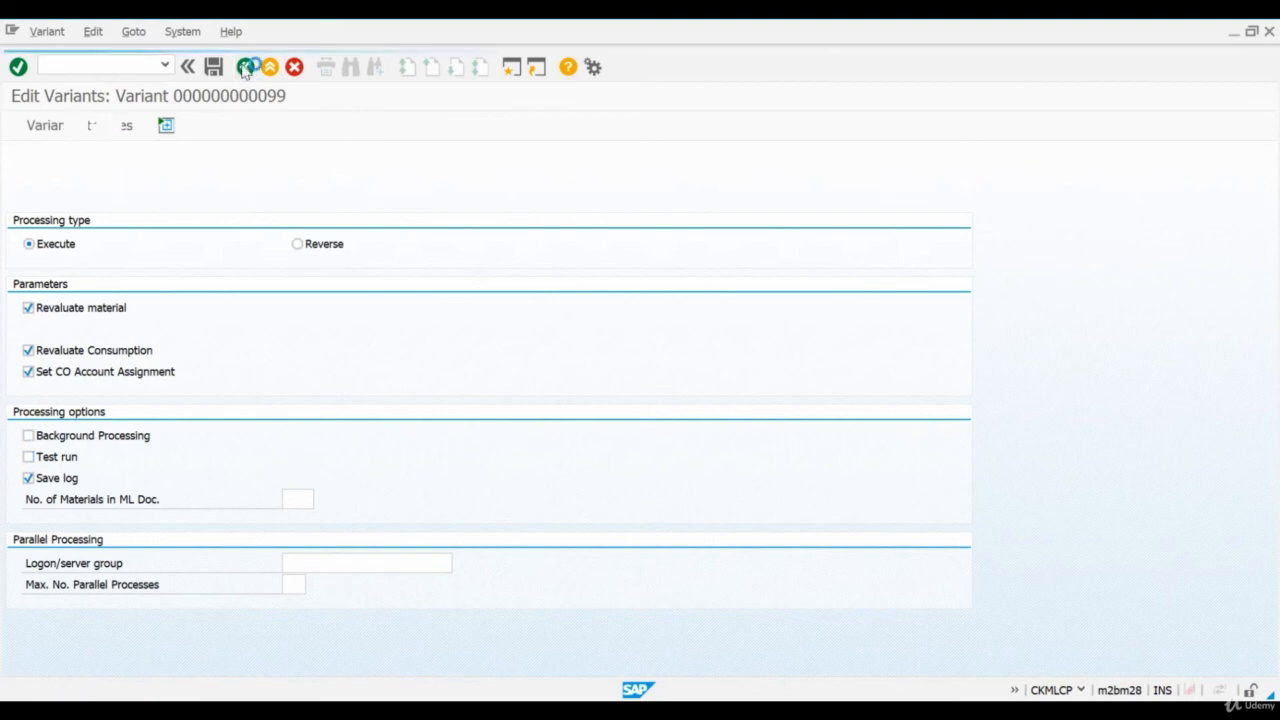
{"action": "left_click", "coordinate": [244, 67]}
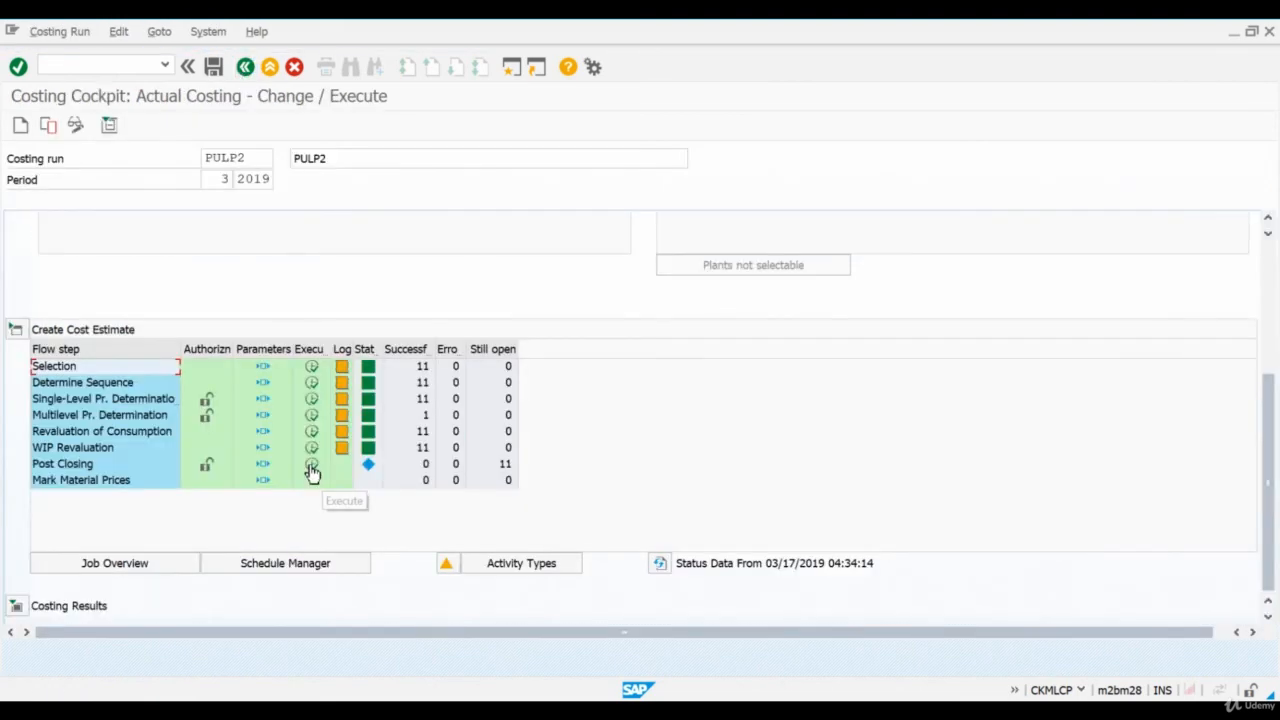
Execute Post Closing for the costing run and expand the results for plant 2820
{"action": "left_click", "coordinate": [312, 466]}
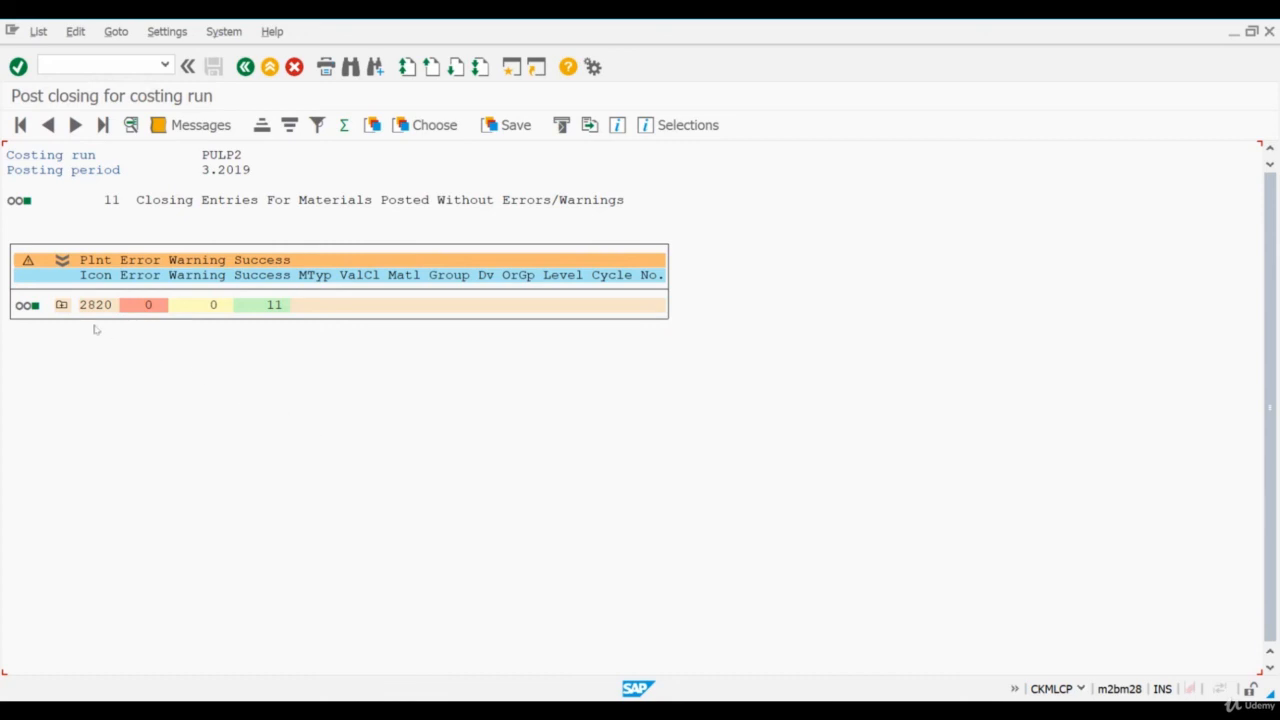
{"action": "left_click", "coordinate": [62, 305]}
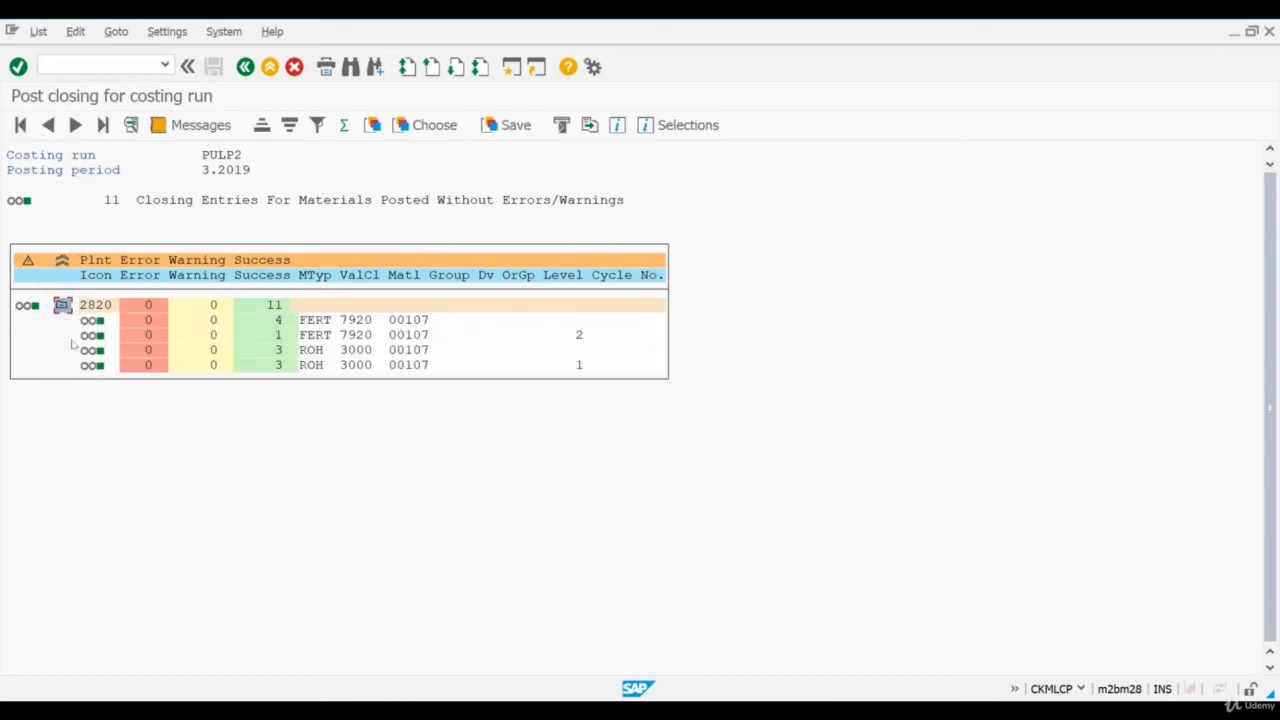